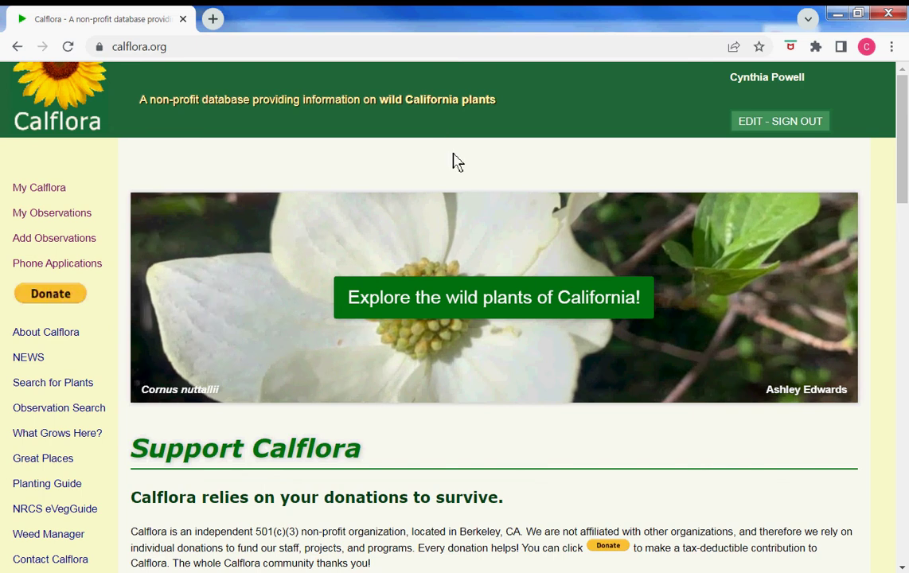
Step: Open the What Grows Here plant search on the Calflora site
{"action": "left_click", "coordinate": [253, 53]}
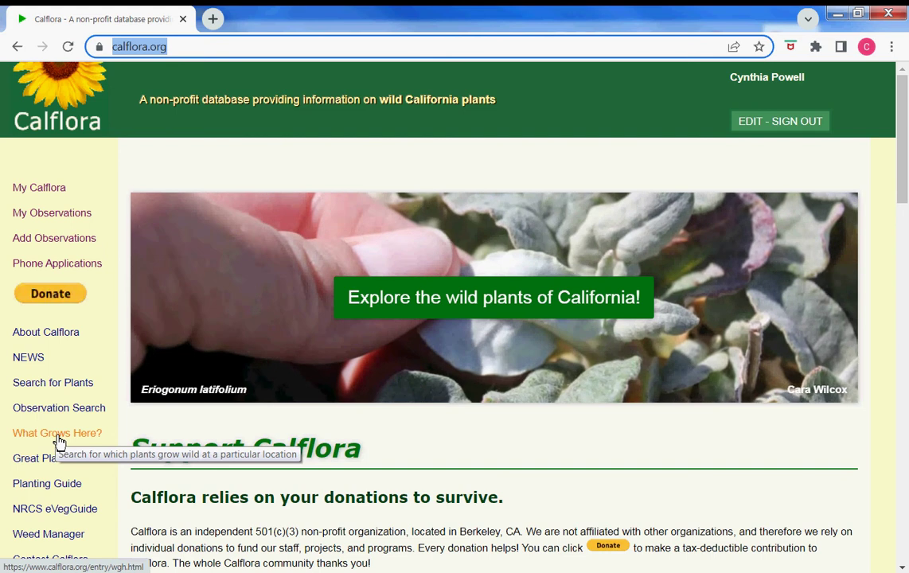
{"action": "left_click", "coordinate": [57, 440]}
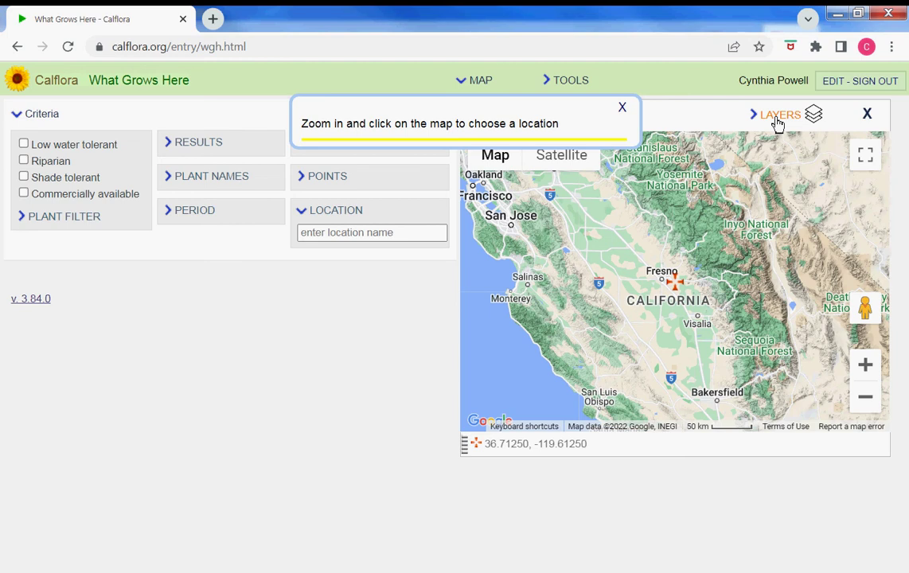
Step: Look through the region, climate and soil map layers and turn on the Protected Area (CPAD) layer
{"action": "left_click", "coordinate": [778, 125]}
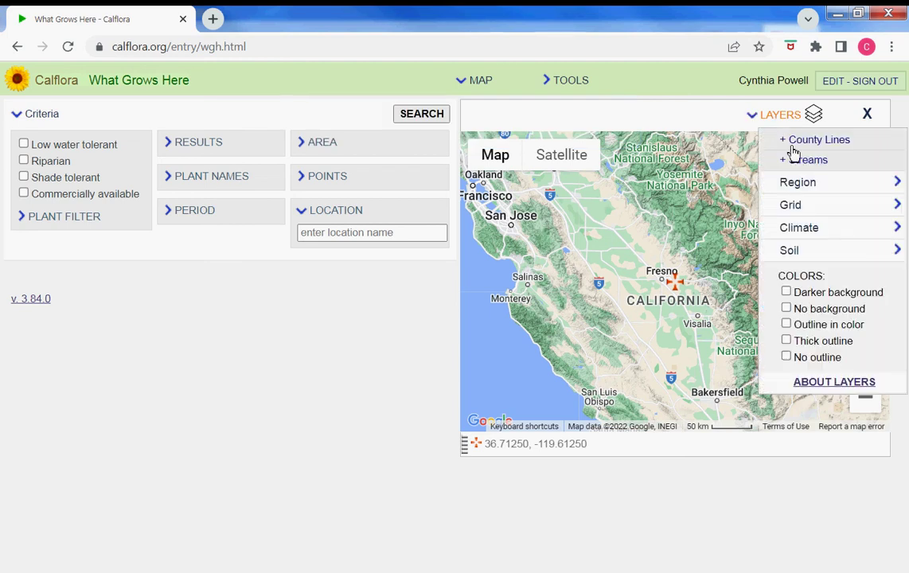
{"action": "left_click", "coordinate": [806, 186]}
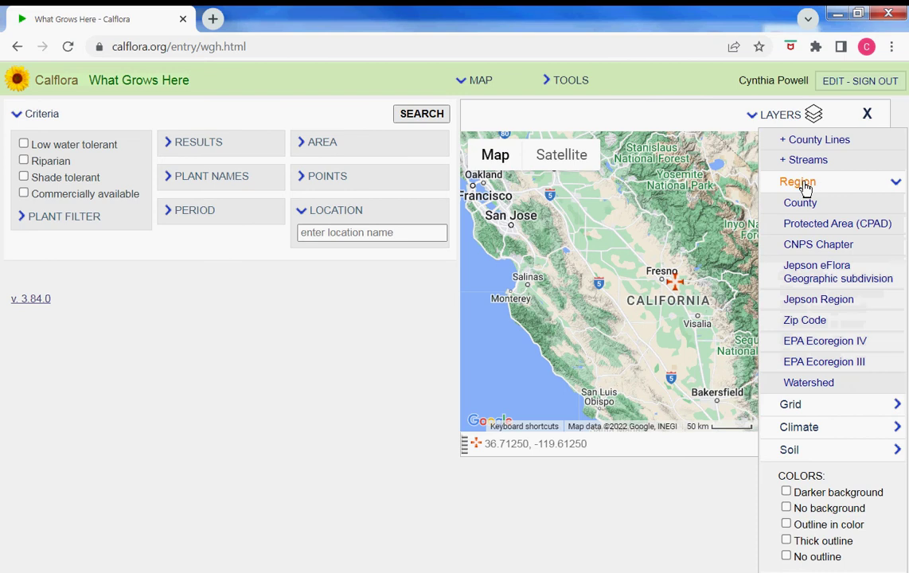
{"action": "left_click", "coordinate": [805, 184]}
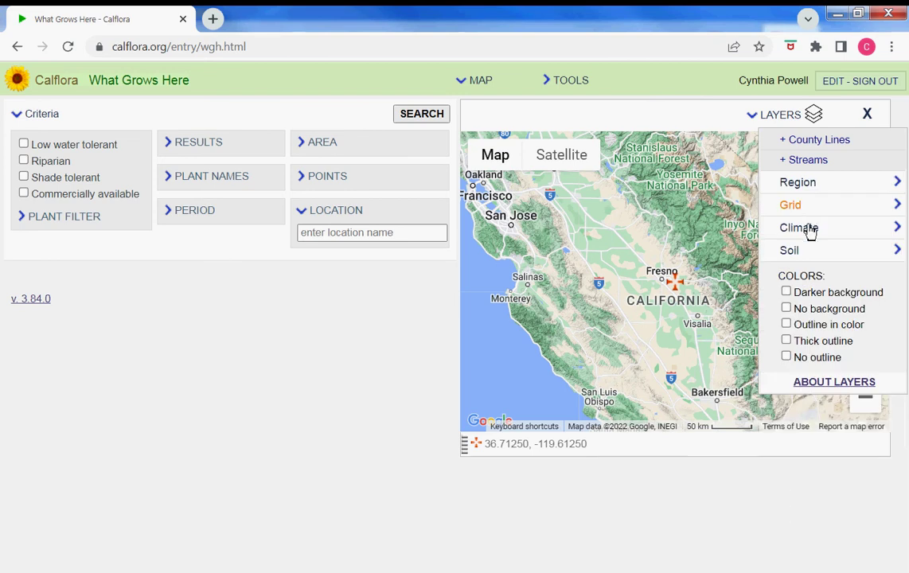
{"action": "left_click", "coordinate": [809, 230]}
{"action": "left_click", "coordinate": [810, 232]}
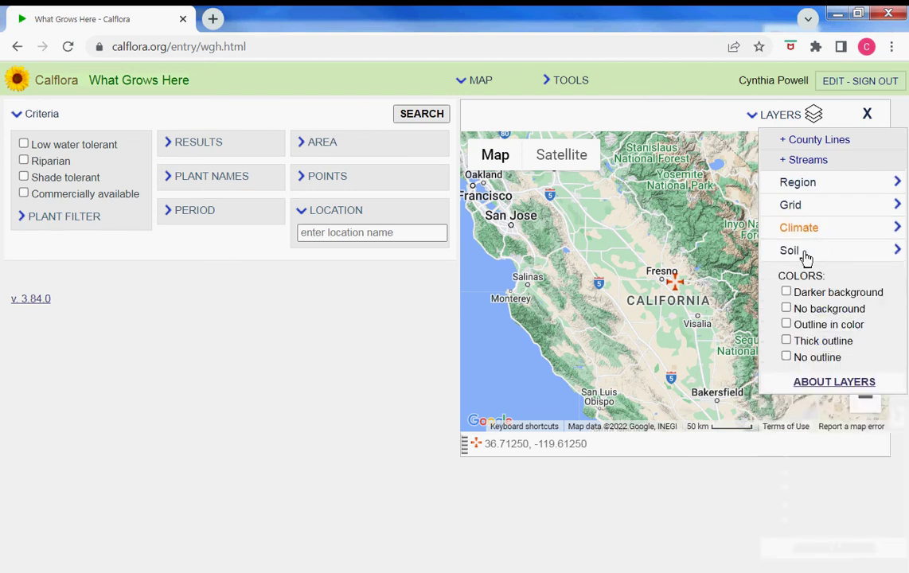
{"action": "left_click", "coordinate": [805, 254]}
{"action": "left_click", "coordinate": [806, 256]}
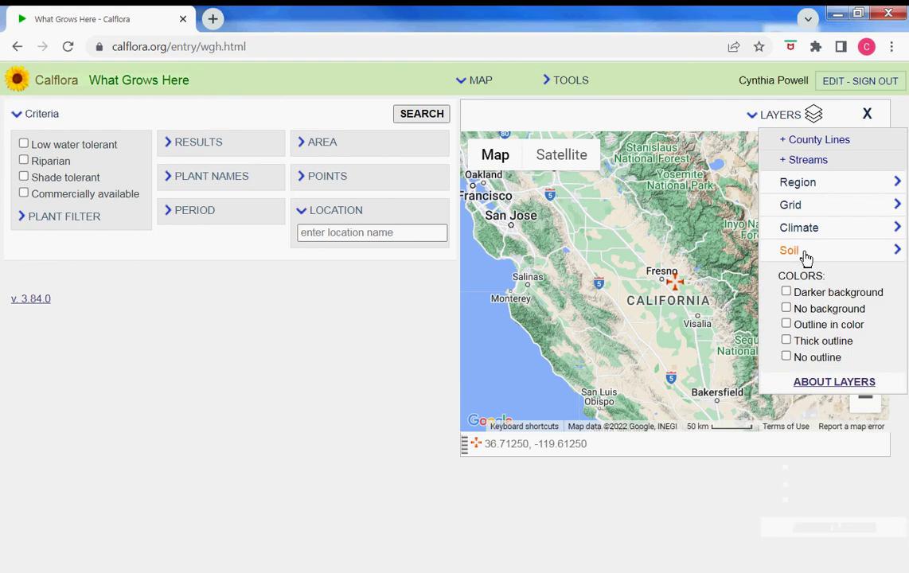
{"action": "left_click", "coordinate": [798, 187]}
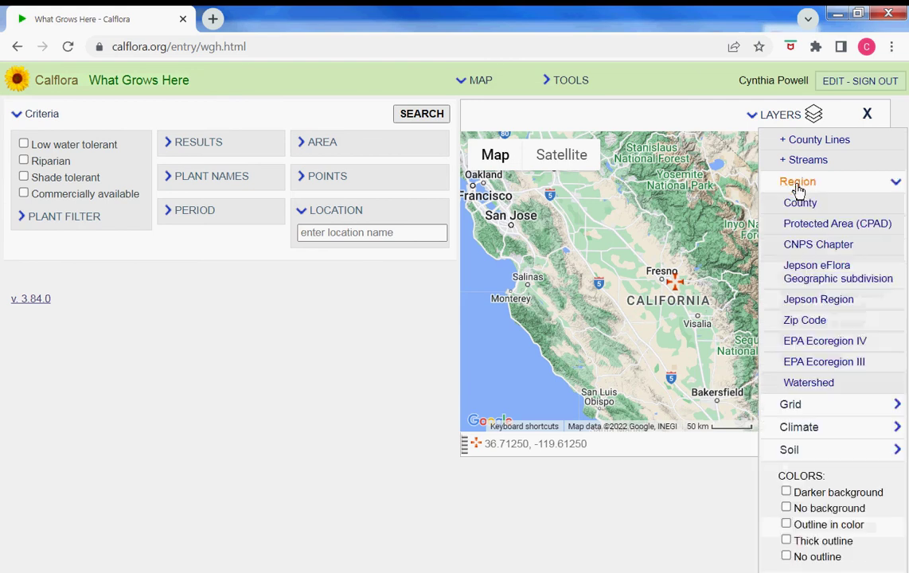
{"action": "left_click", "coordinate": [807, 230]}
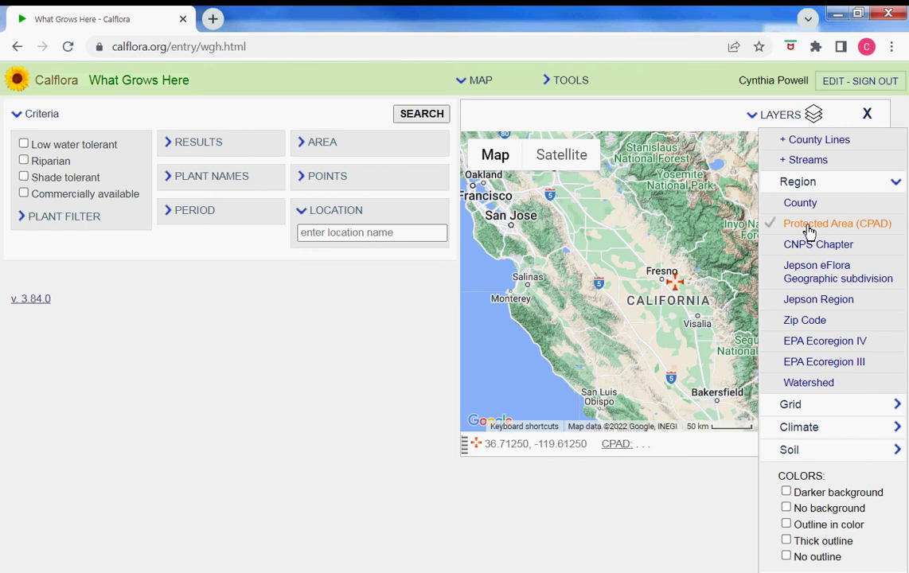
{"action": "left_click", "coordinate": [786, 117]}
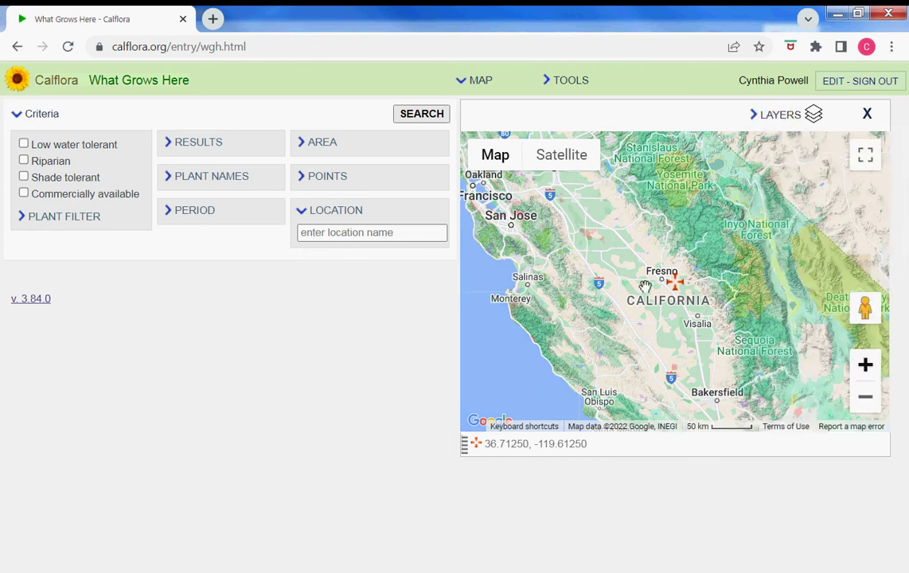
Step: Identify the reddish protected area northeast of Gualala and the blue one adjoining it to the north
{"action": "scroll", "coordinate": [644, 286], "scroll_direction": "up", "scroll_amount": 1}
{"action": "left_click_drag", "start_coordinate": [467, 192], "coordinate": [737, 336]}
{"action": "left_click_drag", "start_coordinate": [646, 127], "coordinate": [746, 345]}
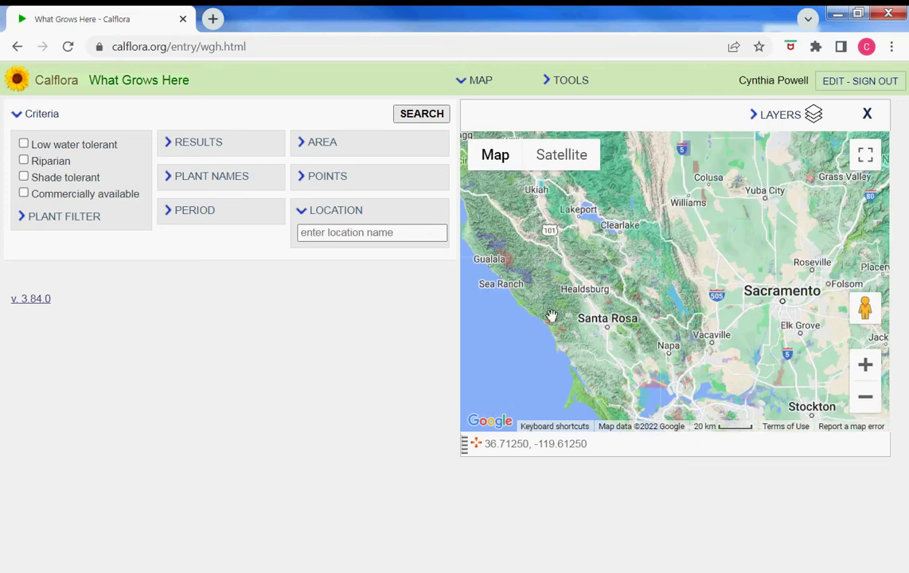
{"action": "left_click_drag", "start_coordinate": [672, 327], "coordinate": [764, 354]}
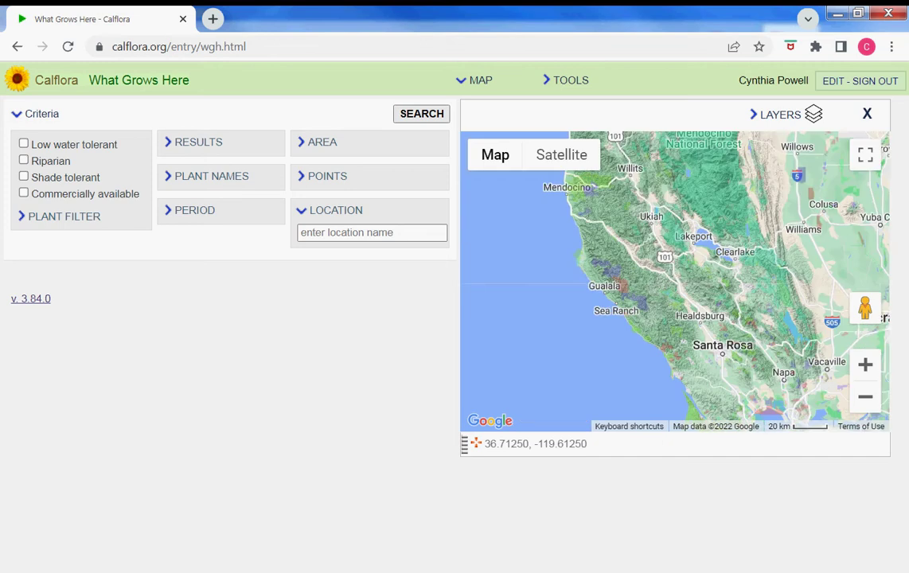
{"action": "left_click", "coordinate": [865, 366]}
{"action": "left_click", "coordinate": [866, 367]}
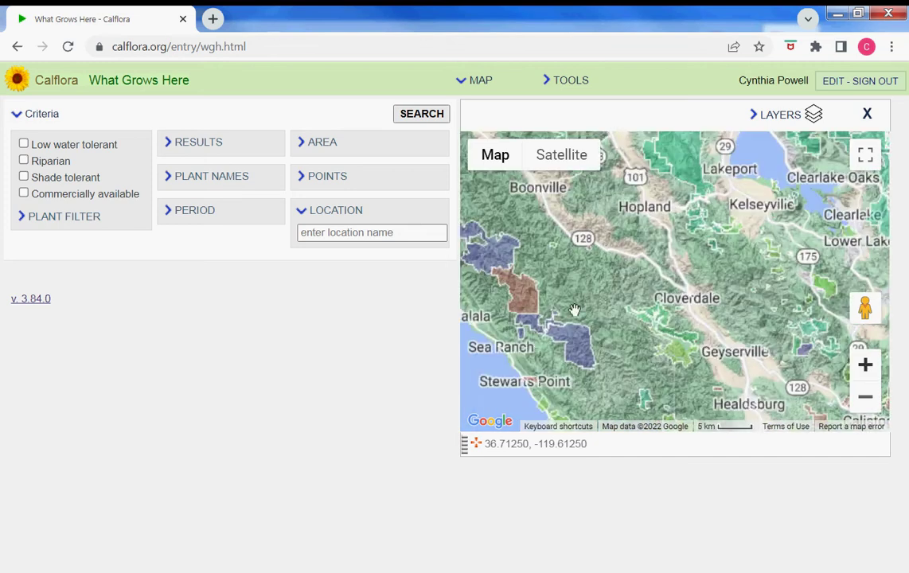
{"action": "left_click_drag", "start_coordinate": [685, 302], "coordinate": [794, 323]}
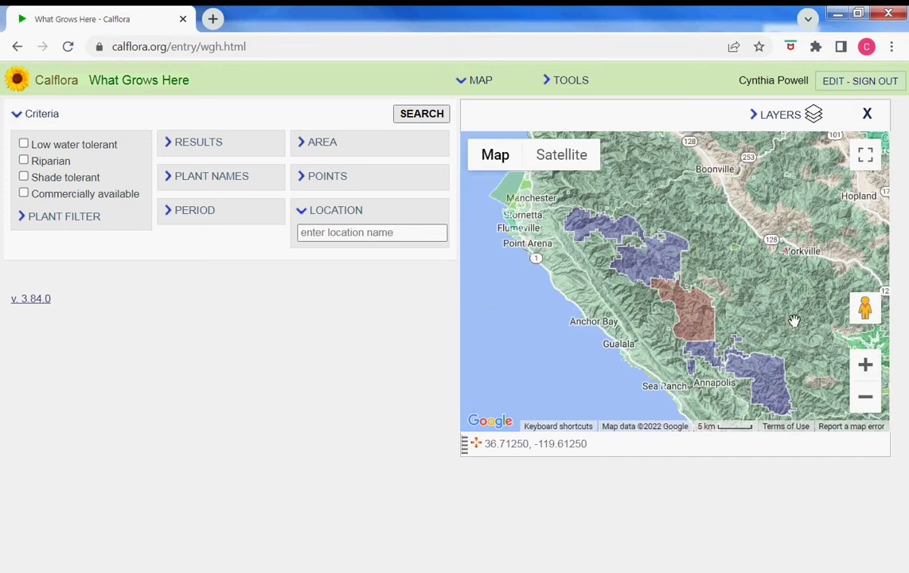
{"action": "left_click", "coordinate": [696, 310]}
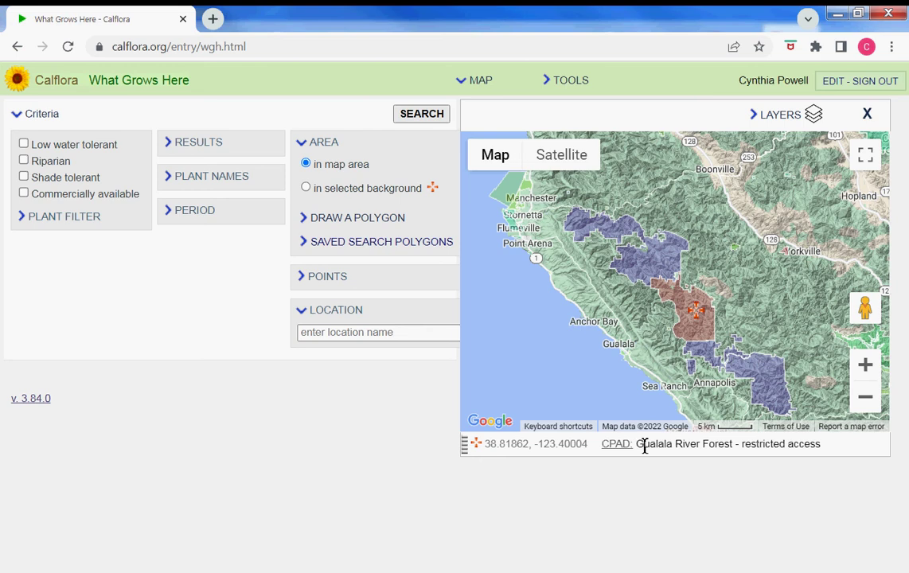
{"action": "left_click_drag", "start_coordinate": [644, 446], "coordinate": [830, 454]}
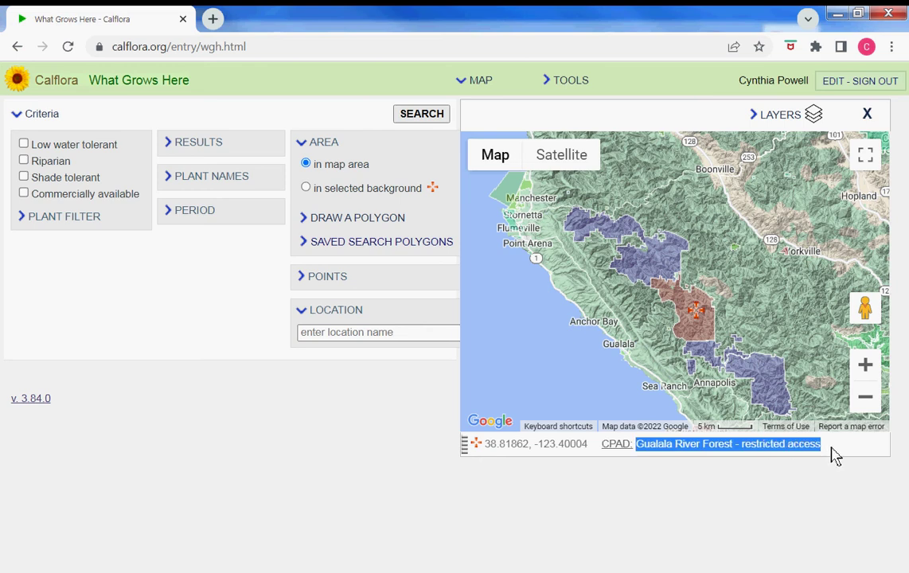
{"action": "left_click", "coordinate": [656, 265]}
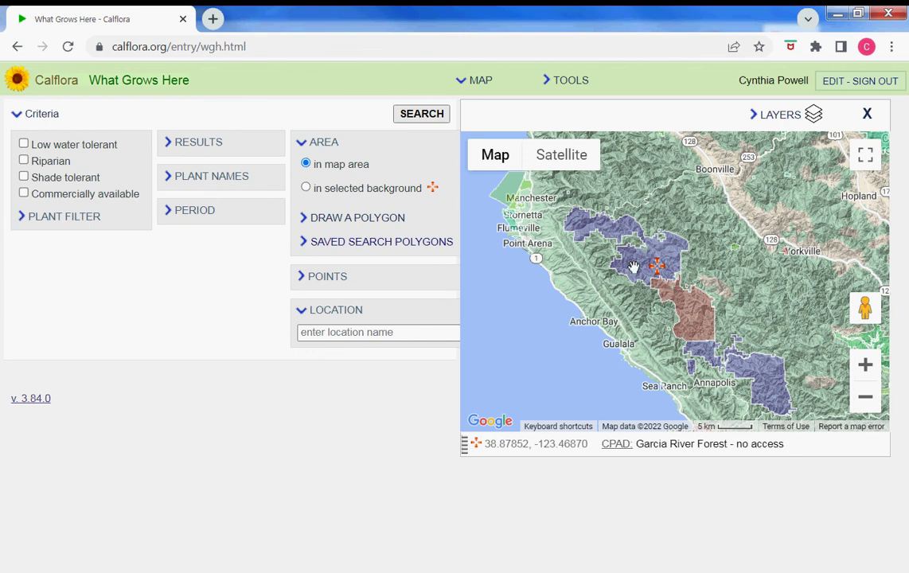
Step: Select Manchester State Park, on the coast north of Point Arena, as the map location
{"action": "left_click_drag", "start_coordinate": [690, 305], "coordinate": [783, 370]}
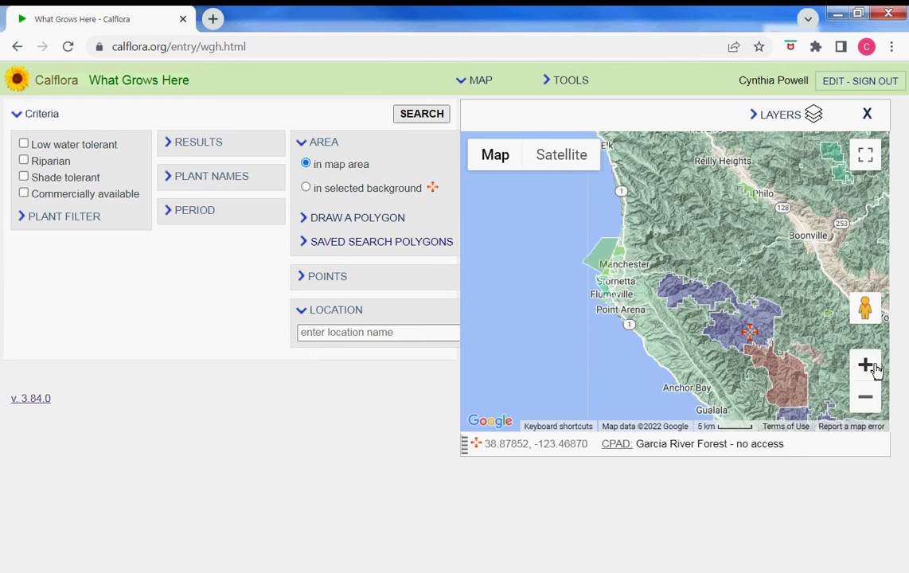
{"action": "left_click", "coordinate": [865, 365]}
{"action": "left_click", "coordinate": [866, 366]}
{"action": "left_click_drag", "start_coordinate": [598, 270], "coordinate": [795, 274]}
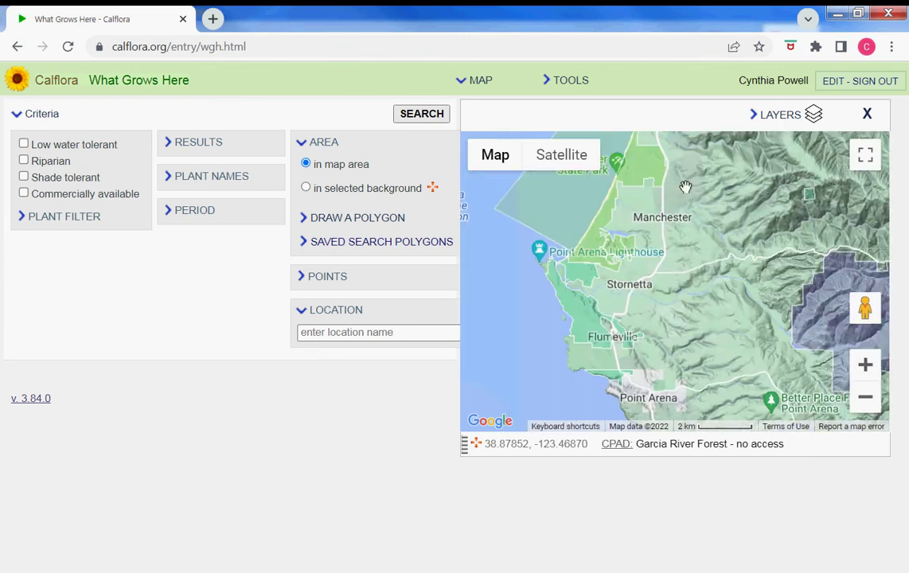
{"action": "left_click", "coordinate": [652, 165]}
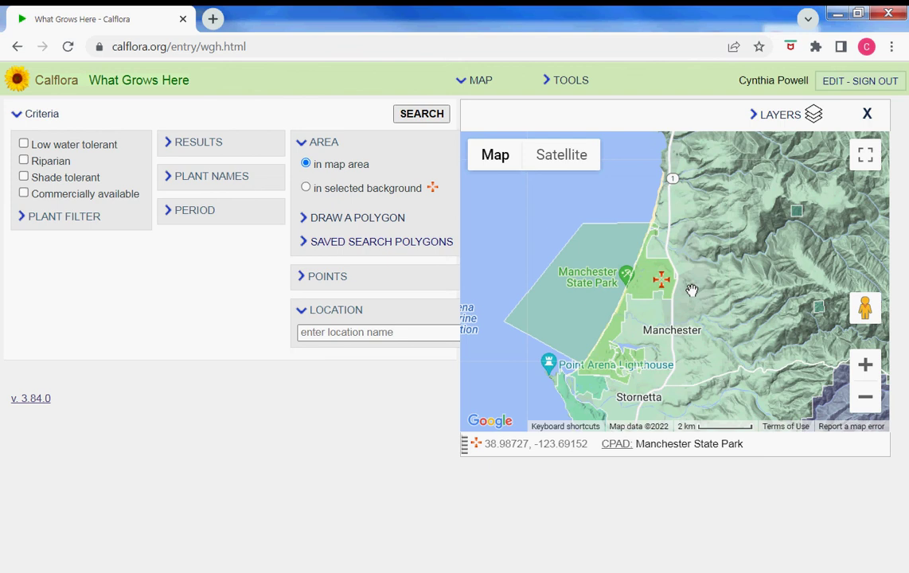
Step: Look up "manchester" among the location names and clear the entry
{"action": "left_click", "coordinate": [353, 339]}
{"action": "type", "text": "man"}
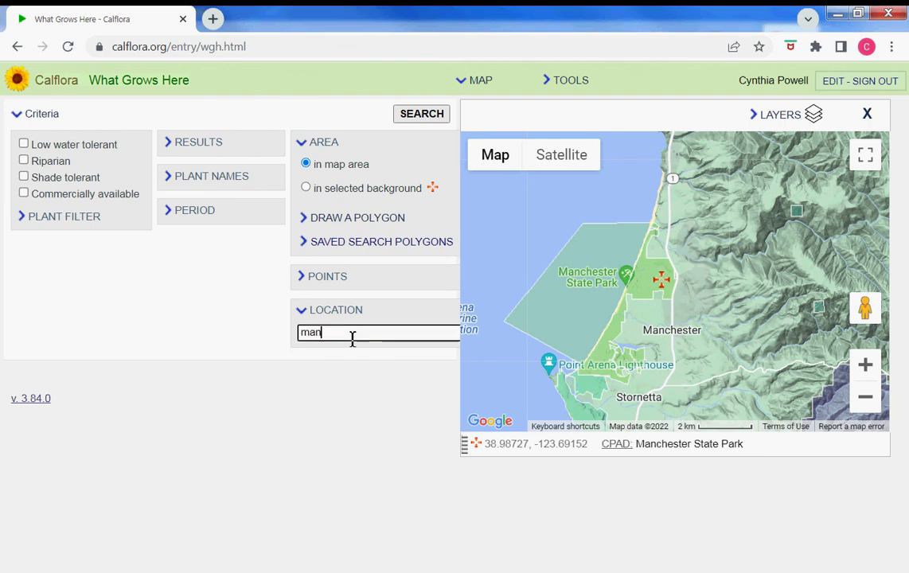
{"action": "type", "text": "chester"}
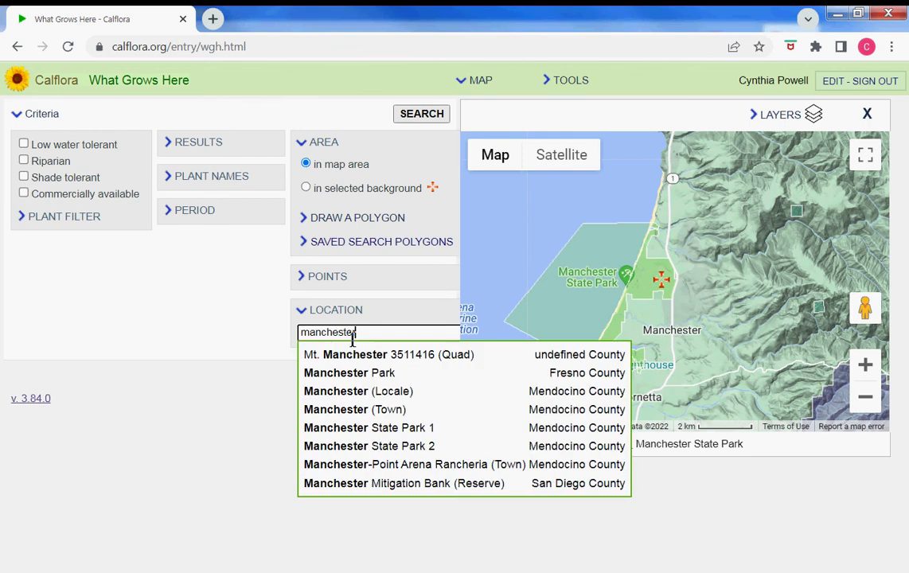
{"action": "key", "text": "ctrl+a"}
{"action": "key", "text": "BackSpace"}
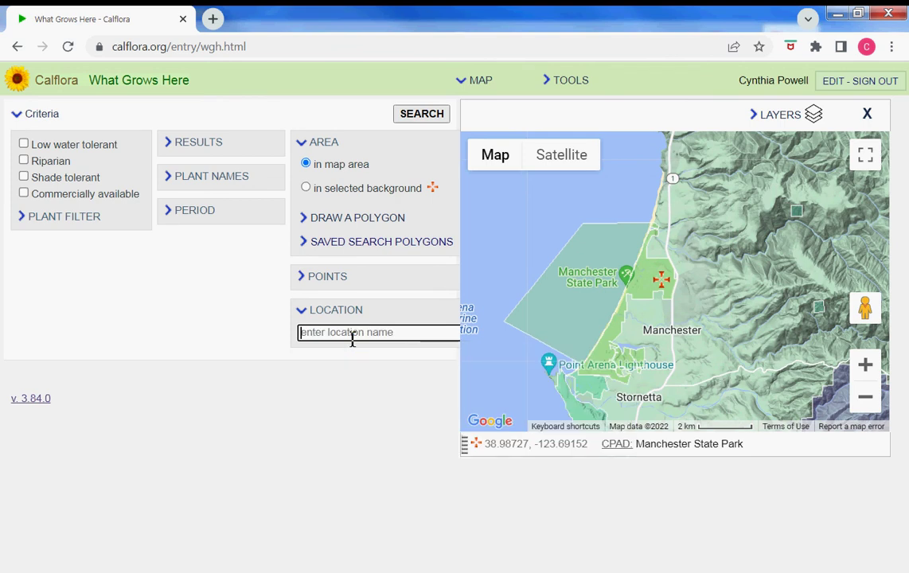
Step: Search for plants with rare status within the selected background area of Manchester State Park and skim the resulting plant list
{"action": "left_click", "coordinate": [75, 216]}
{"action": "left_click", "coordinate": [67, 255]}
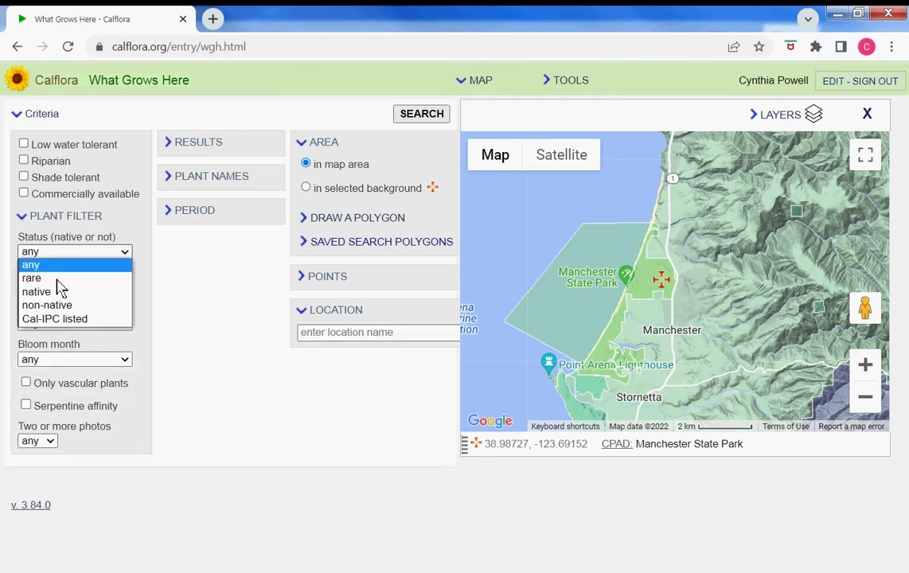
{"action": "left_click", "coordinate": [58, 278]}
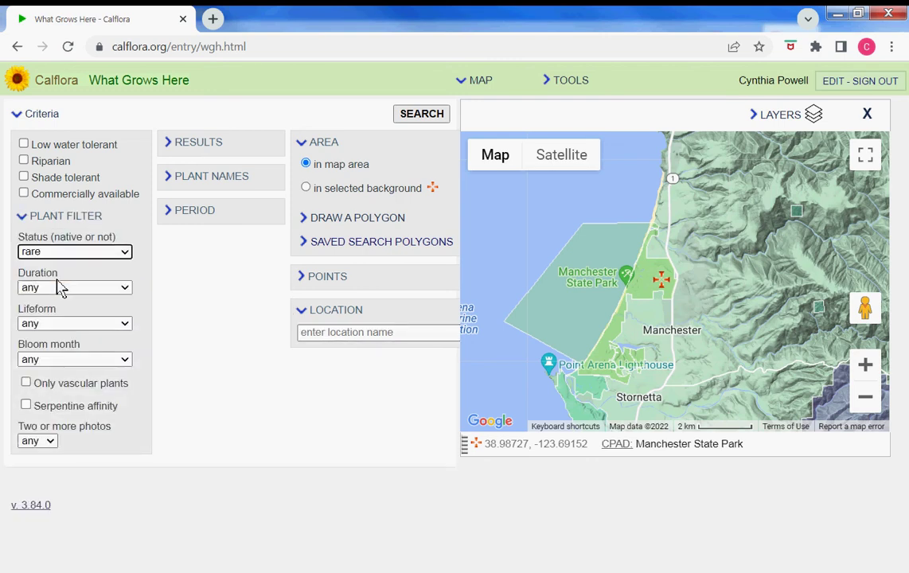
{"action": "left_click", "coordinate": [305, 188]}
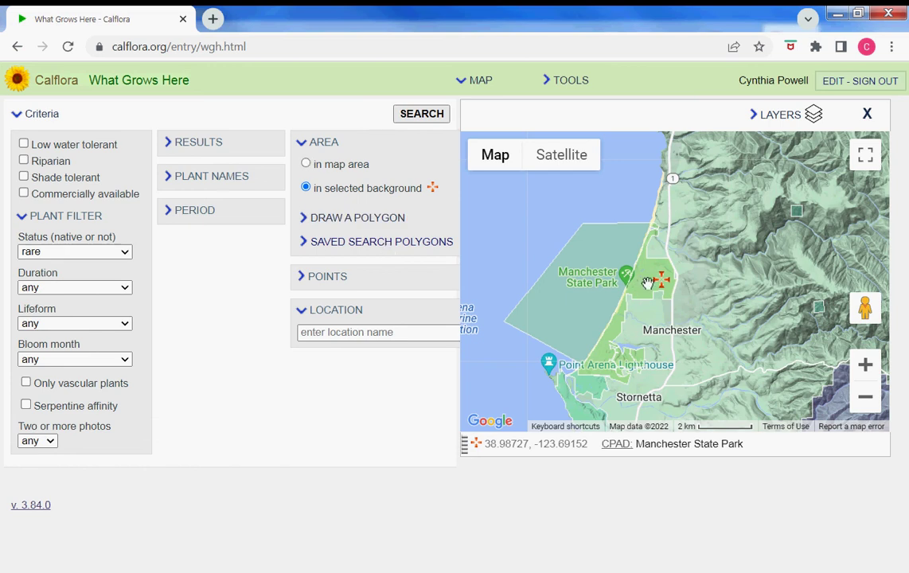
{"action": "left_click_drag", "start_coordinate": [745, 444], "coordinate": [635, 444]}
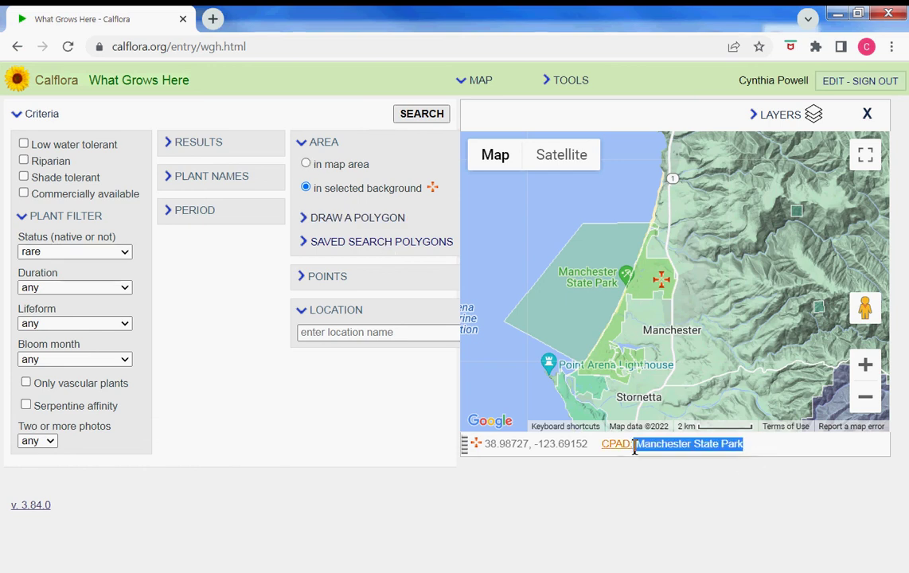
{"action": "left_click", "coordinate": [415, 116]}
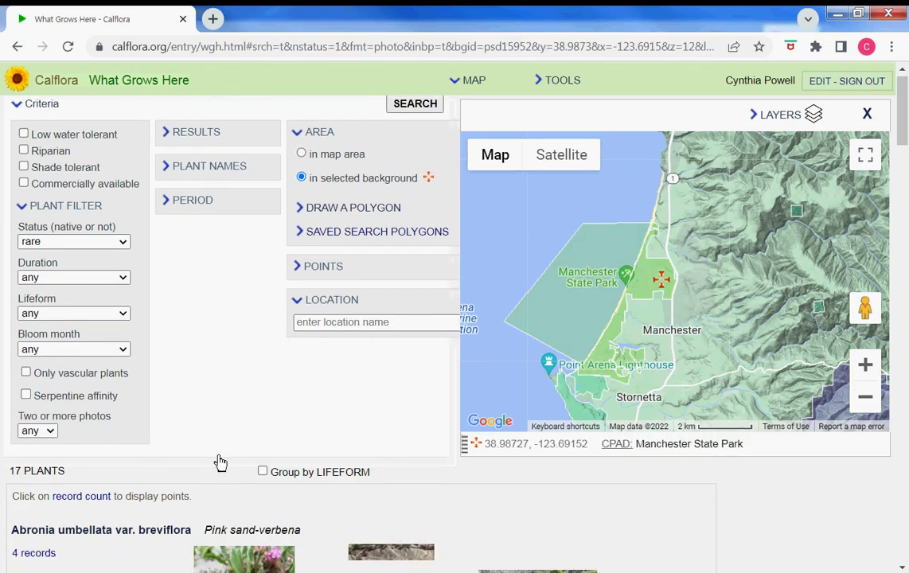
{"action": "scroll", "coordinate": [220, 463], "scroll_direction": "down", "scroll_amount": 4}
{"action": "scroll", "coordinate": [220, 463], "scroll_direction": "down", "scroll_amount": 3}
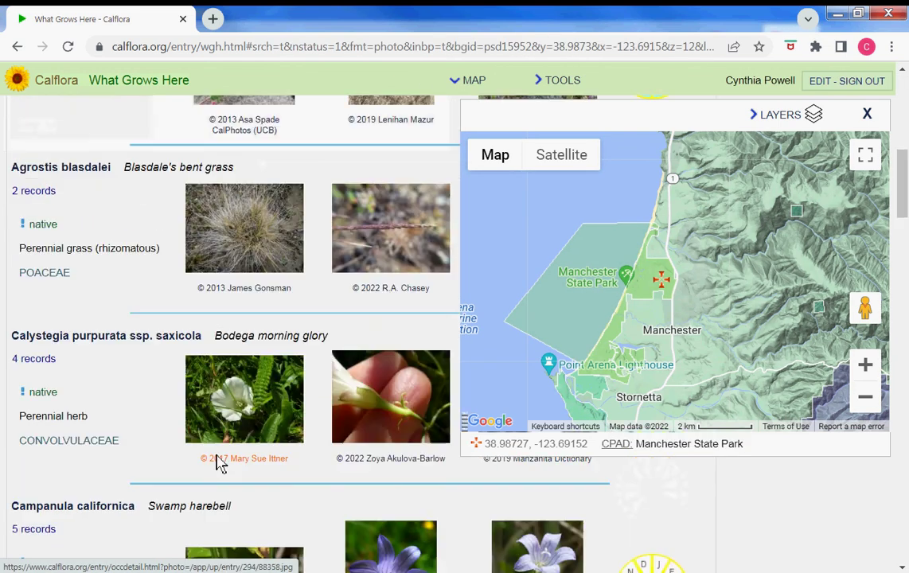
{"action": "scroll", "coordinate": [220, 462], "scroll_direction": "down", "scroll_amount": 1}
{"action": "scroll", "coordinate": [221, 463], "scroll_direction": "up", "scroll_amount": 5}
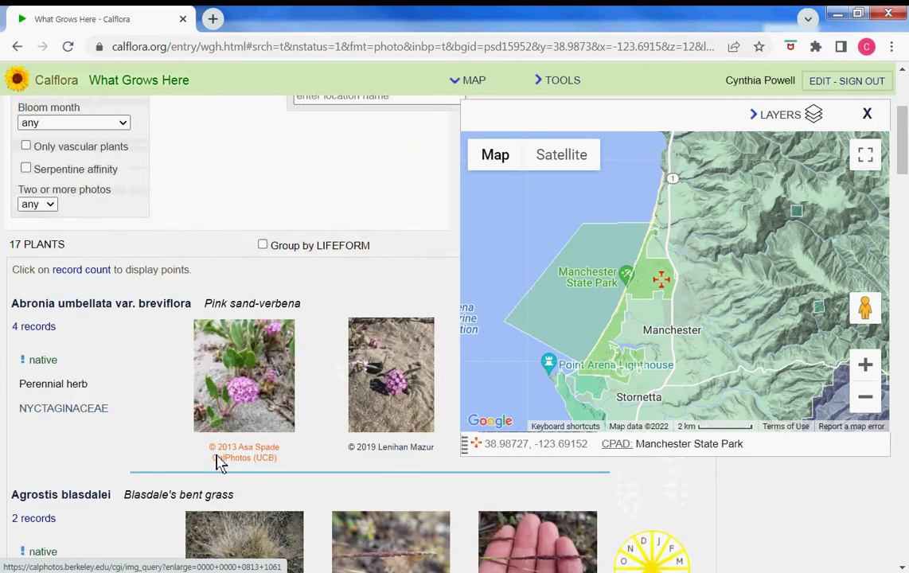
{"action": "scroll", "coordinate": [217, 460], "scroll_direction": "up", "scroll_amount": 4}
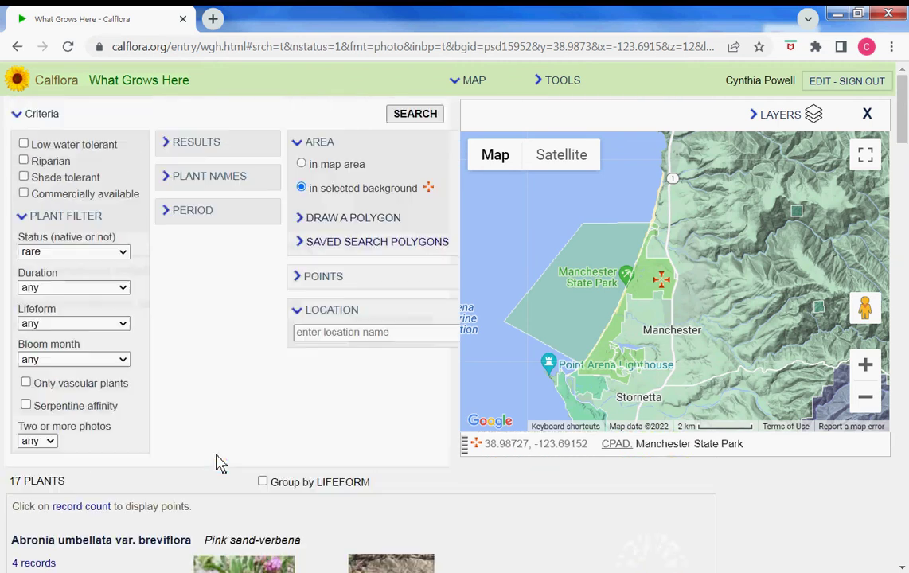
Step: Restrict the plant search to the bloom month June, rerun it and review the plant list
{"action": "left_click", "coordinate": [78, 360]}
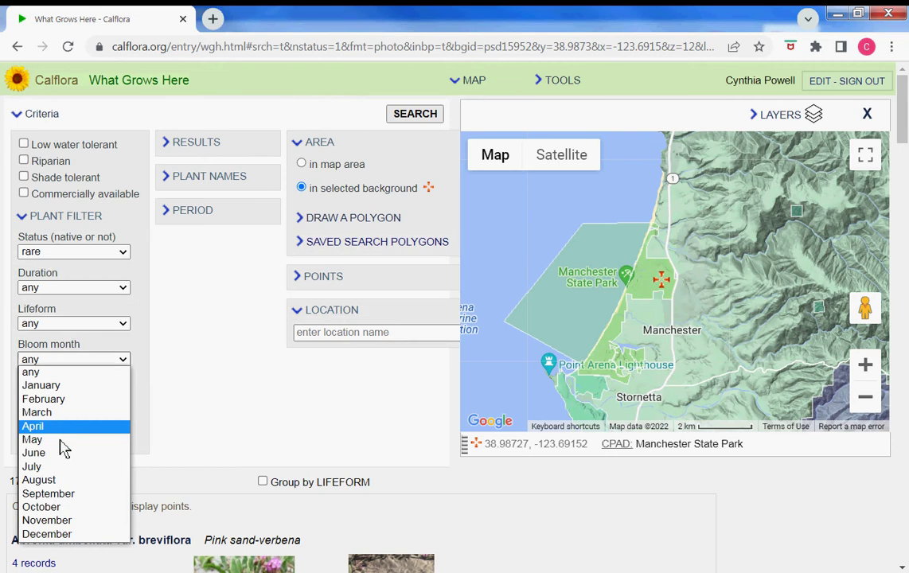
{"action": "left_click", "coordinate": [102, 452]}
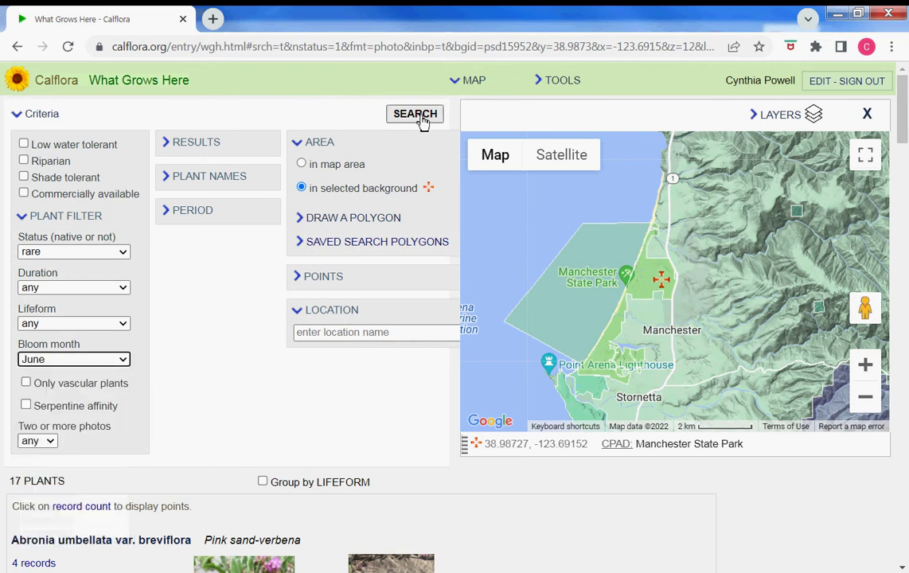
{"action": "left_click", "coordinate": [415, 115]}
{"action": "scroll", "coordinate": [400, 156], "scroll_direction": "down", "scroll_amount": 2}
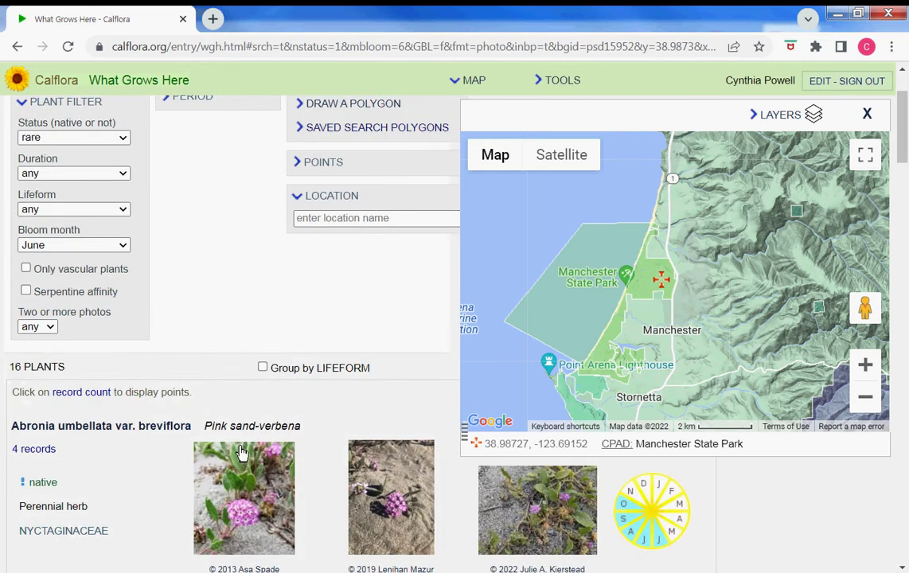
{"action": "scroll", "coordinate": [241, 452], "scroll_direction": "down", "scroll_amount": 2}
{"action": "scroll", "coordinate": [240, 451], "scroll_direction": "down", "scroll_amount": 1}
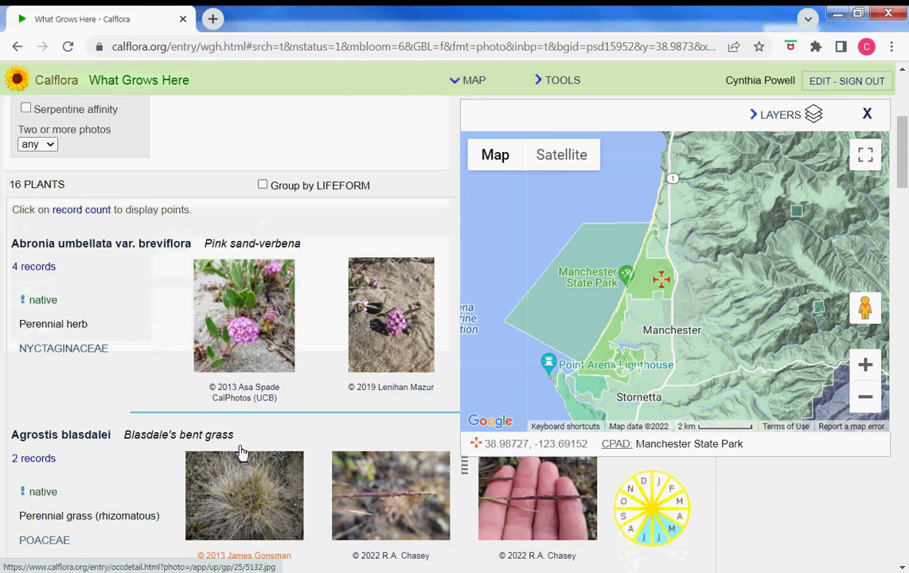
Step: Switch the map's background layer from protected areas to Watershed
{"action": "scroll", "coordinate": [241, 452], "scroll_direction": "up", "scroll_amount": 4}
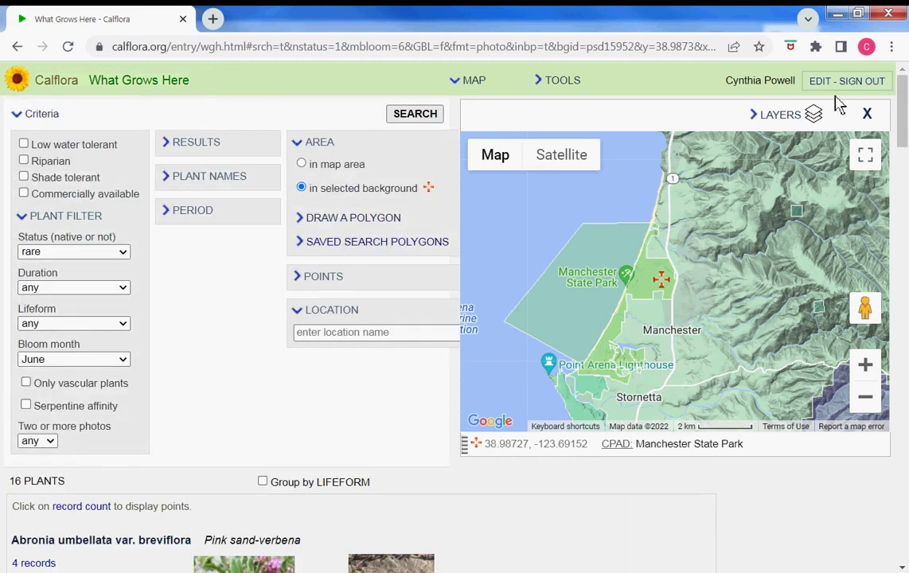
{"action": "left_click", "coordinate": [769, 120]}
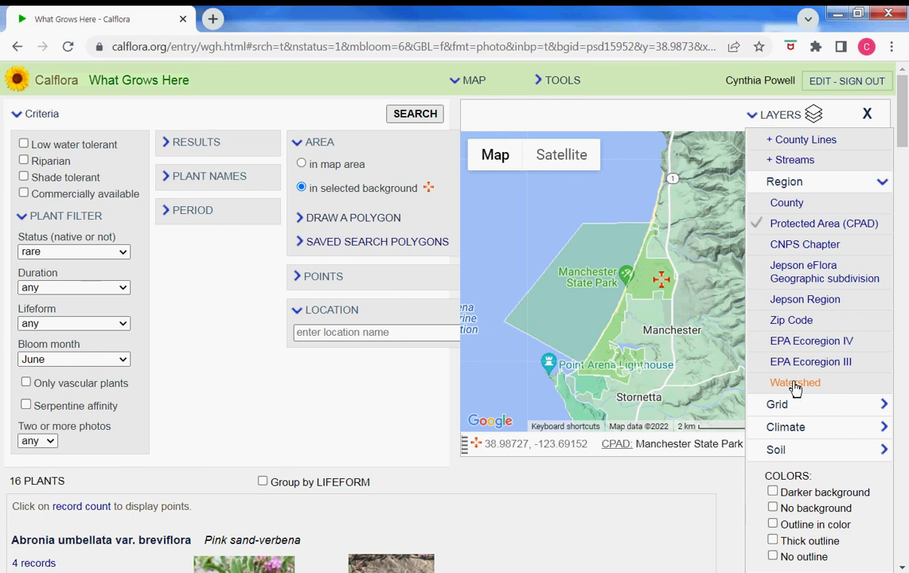
{"action": "left_click", "coordinate": [795, 382]}
{"action": "left_click", "coordinate": [776, 114]}
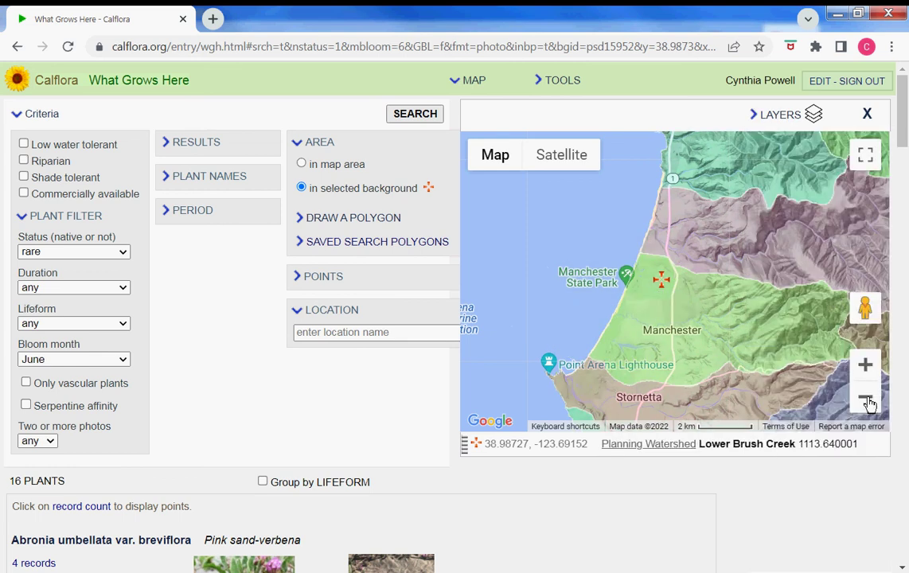
Step: Select a point in the Lower American watershed, between Rancho Cordova and Folsom east of Sacramento, as the map location
{"action": "left_click", "coordinate": [866, 400]}
{"action": "left_click", "coordinate": [866, 400]}
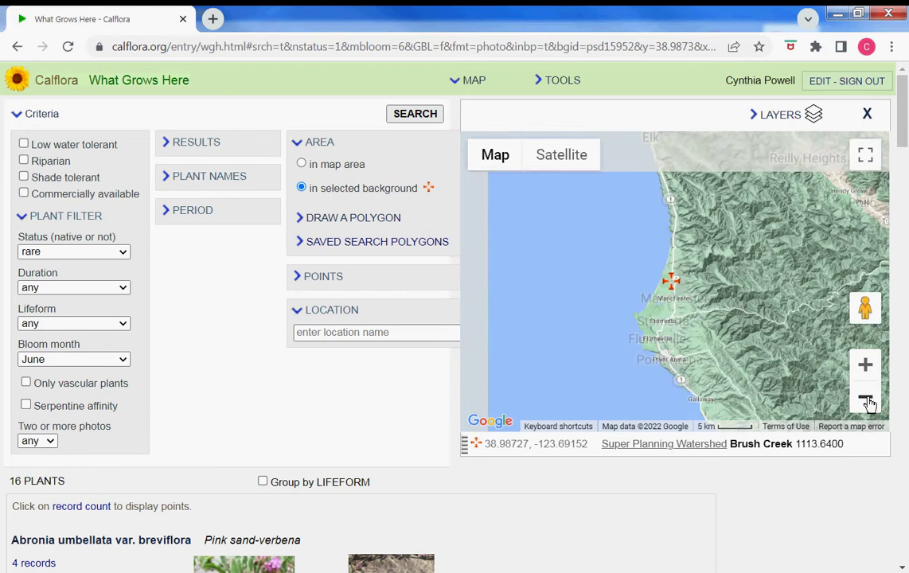
{"action": "left_click", "coordinate": [865, 401]}
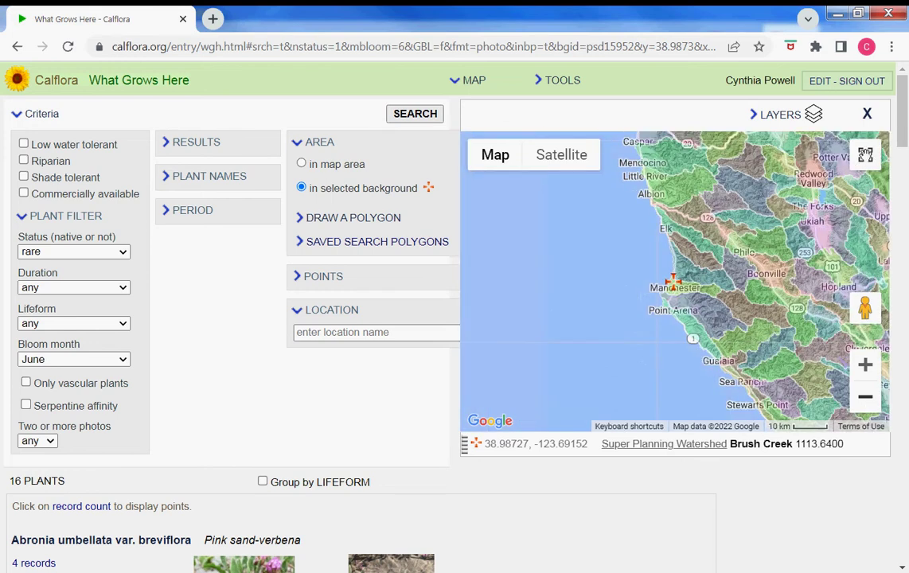
{"action": "left_click", "coordinate": [865, 154]}
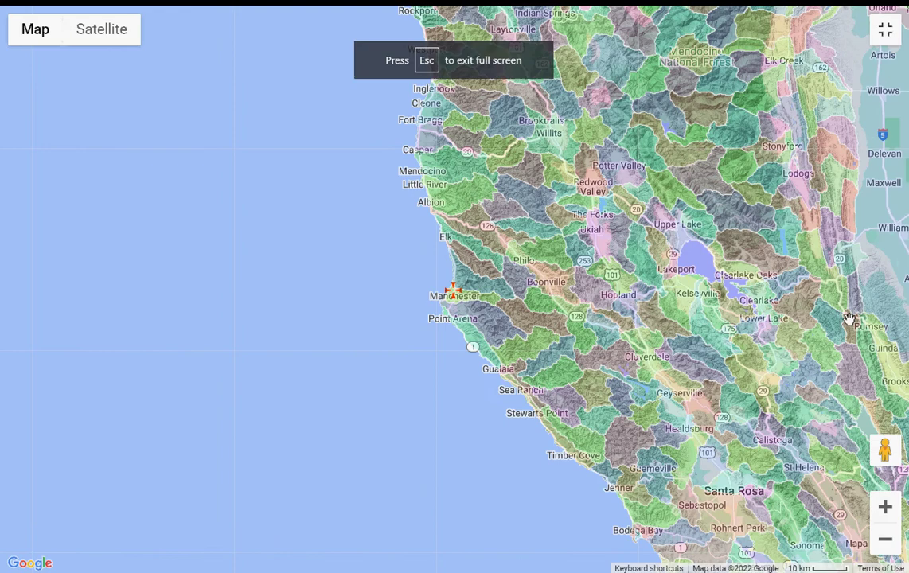
{"action": "left_click", "coordinate": [889, 546]}
{"action": "left_click_drag", "start_coordinate": [731, 410], "coordinate": [459, 423]}
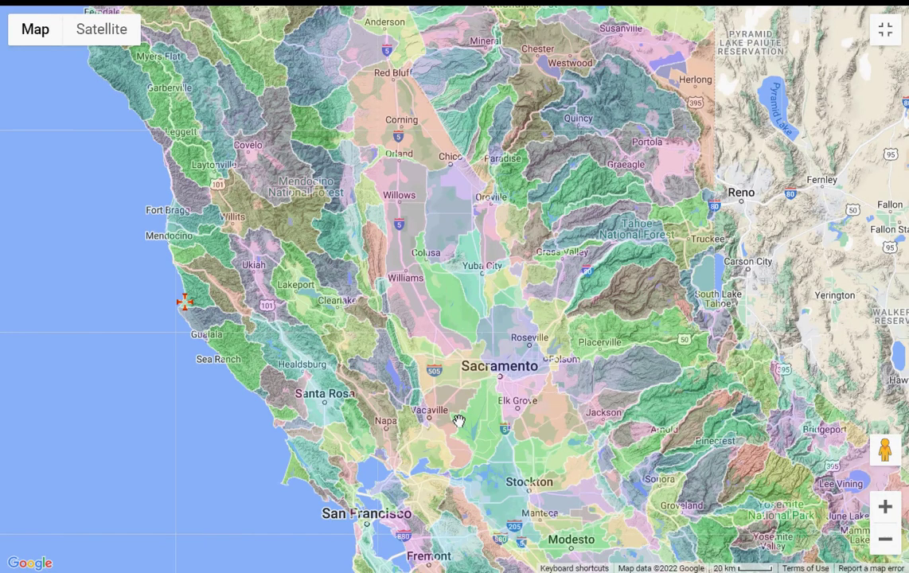
{"action": "left_click", "coordinate": [885, 507]}
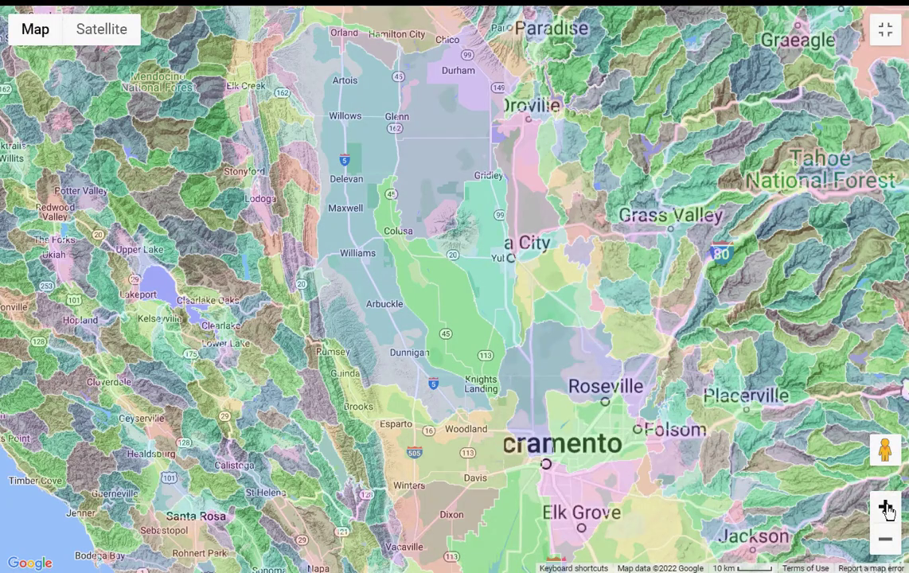
{"action": "left_click", "coordinate": [884, 507]}
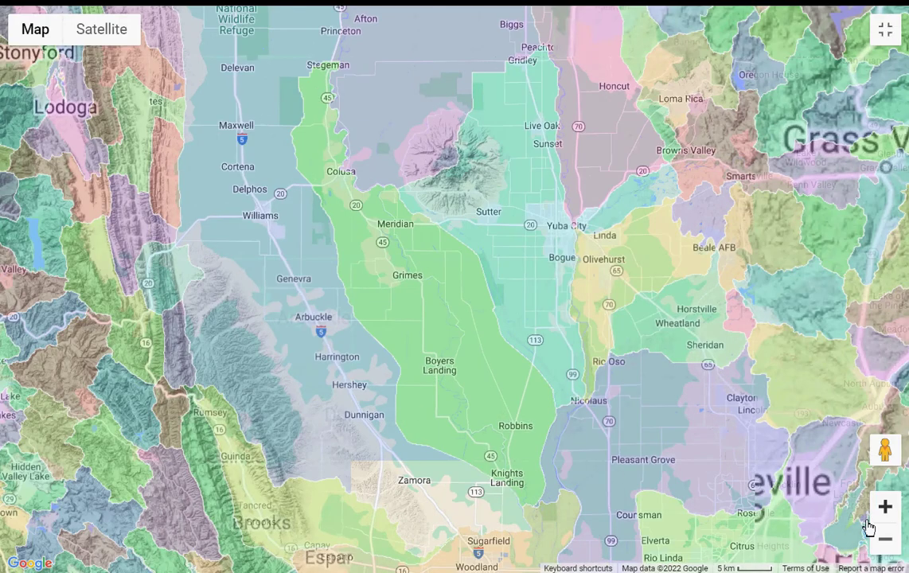
{"action": "left_click_drag", "start_coordinate": [671, 353], "coordinate": [494, 195]}
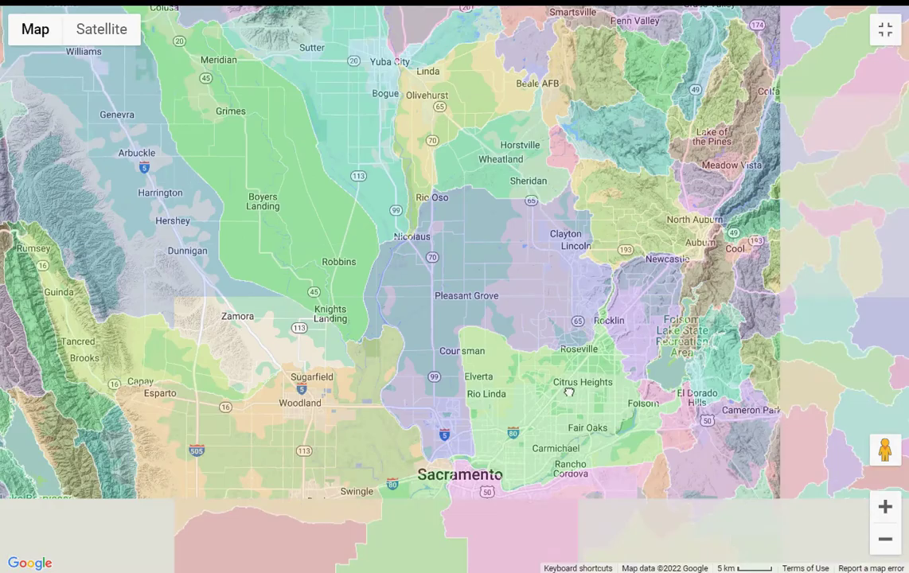
{"action": "left_click_drag", "start_coordinate": [608, 435], "coordinate": [509, 335]}
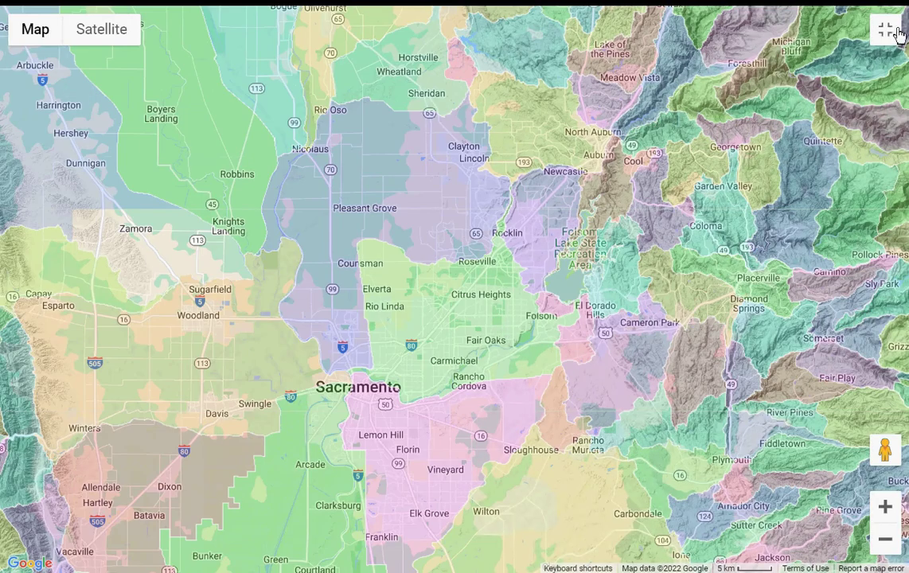
{"action": "left_click", "coordinate": [885, 31]}
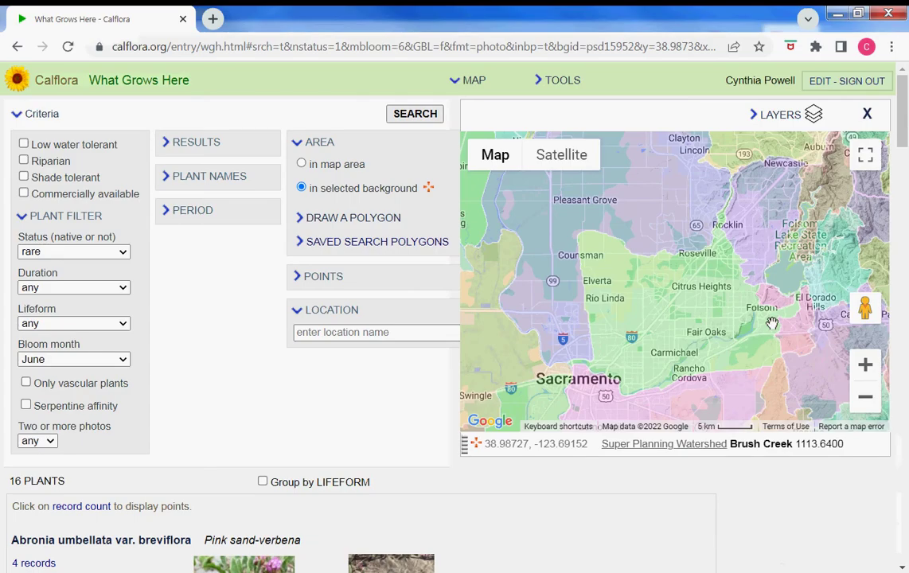
{"action": "left_click", "coordinate": [757, 344]}
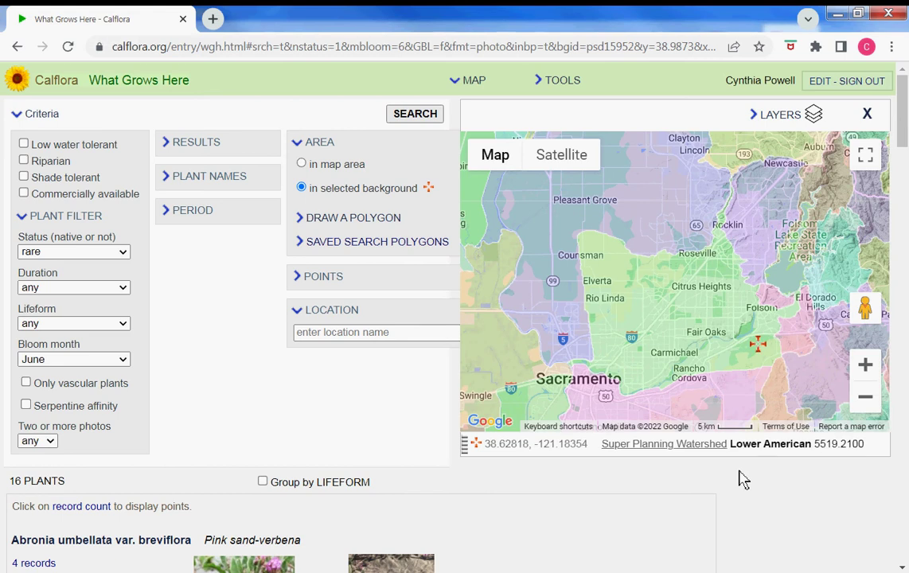
{"action": "left_click_drag", "start_coordinate": [732, 446], "coordinate": [804, 447]}
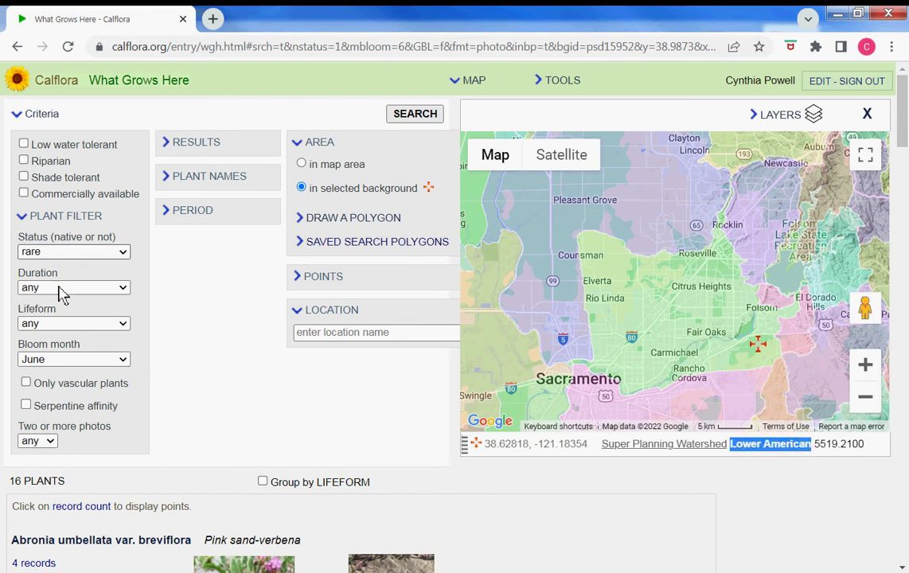
Step: Set the plant filter's status to Cal-IPC listed and its bloom month to any
{"action": "left_click", "coordinate": [57, 253]}
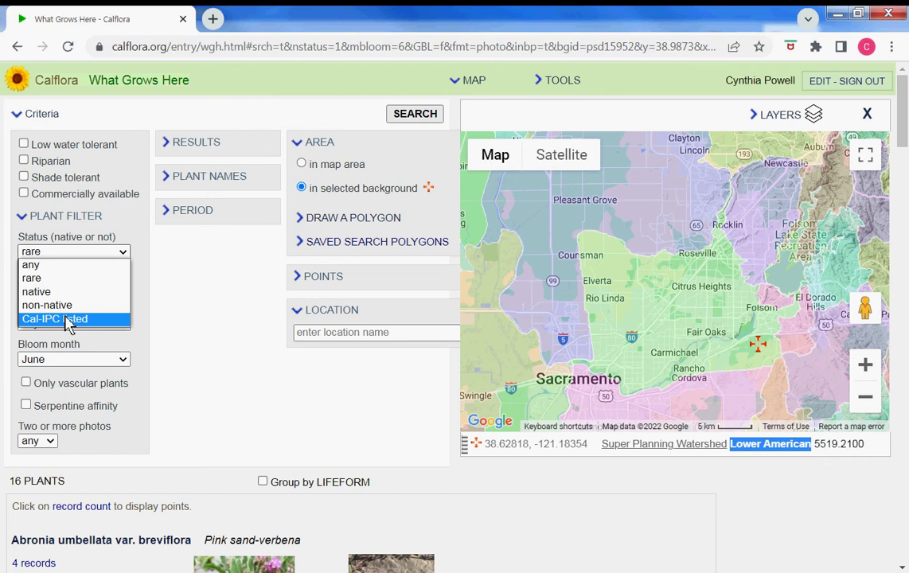
{"action": "left_click", "coordinate": [68, 319]}
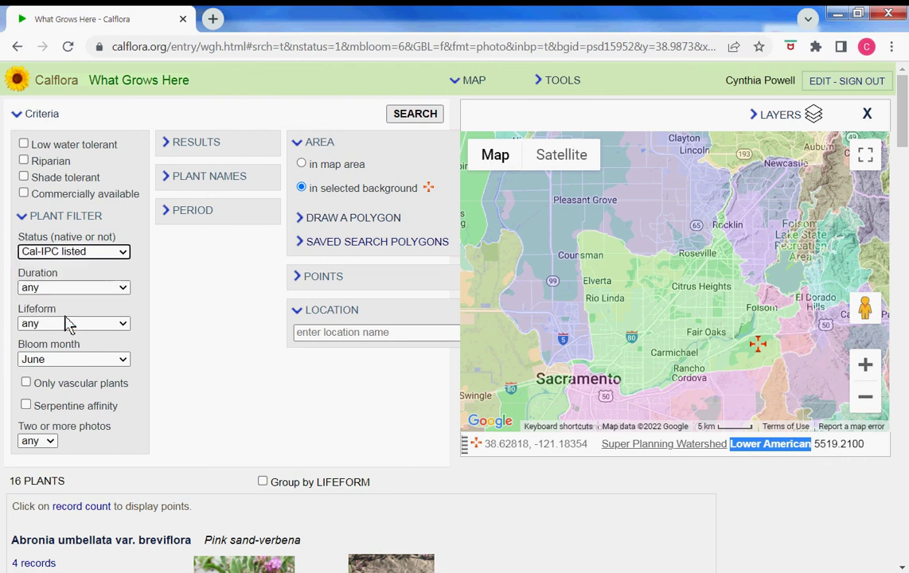
{"action": "left_click", "coordinate": [77, 359]}
{"action": "left_click", "coordinate": [75, 370]}
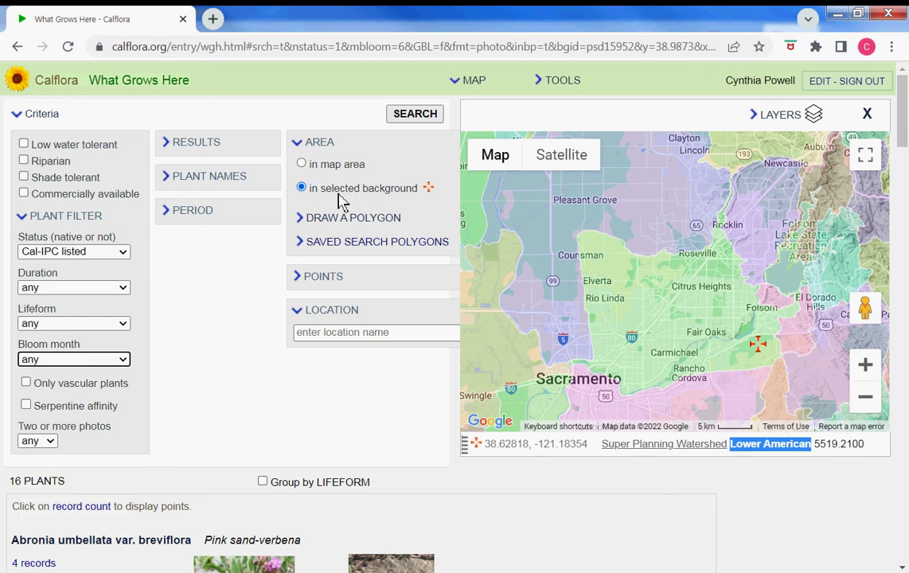
Step: Search for matching plants within the selected background area of the Lower American watershed and skim the resulting plant list
{"action": "left_click", "coordinate": [301, 164]}
{"action": "left_click", "coordinate": [302, 189]}
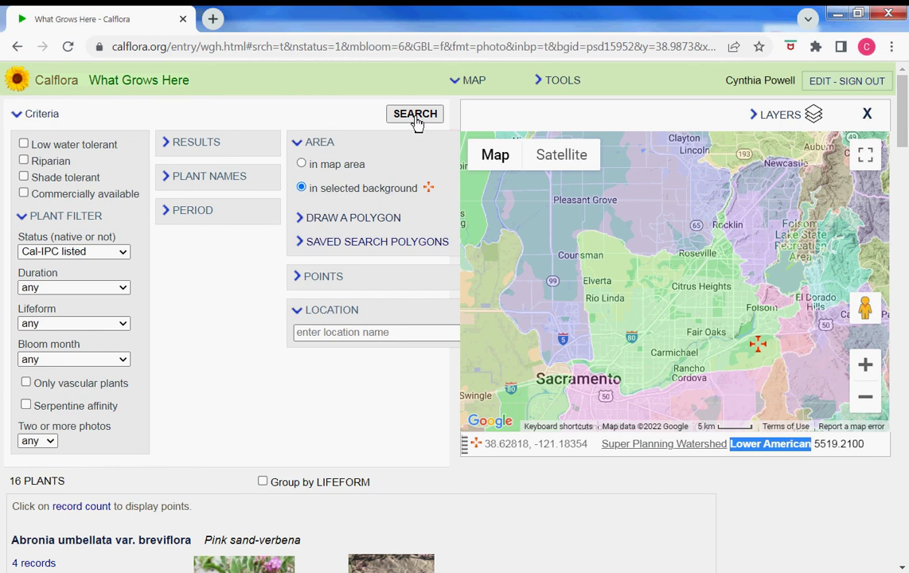
{"action": "left_click", "coordinate": [415, 116]}
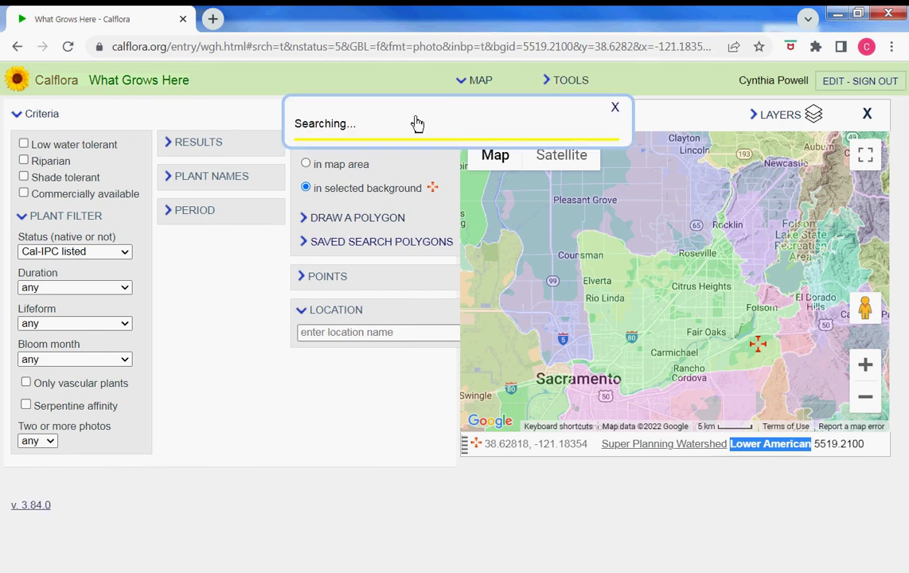
{"action": "scroll", "coordinate": [312, 392], "scroll_direction": "down", "scroll_amount": 1}
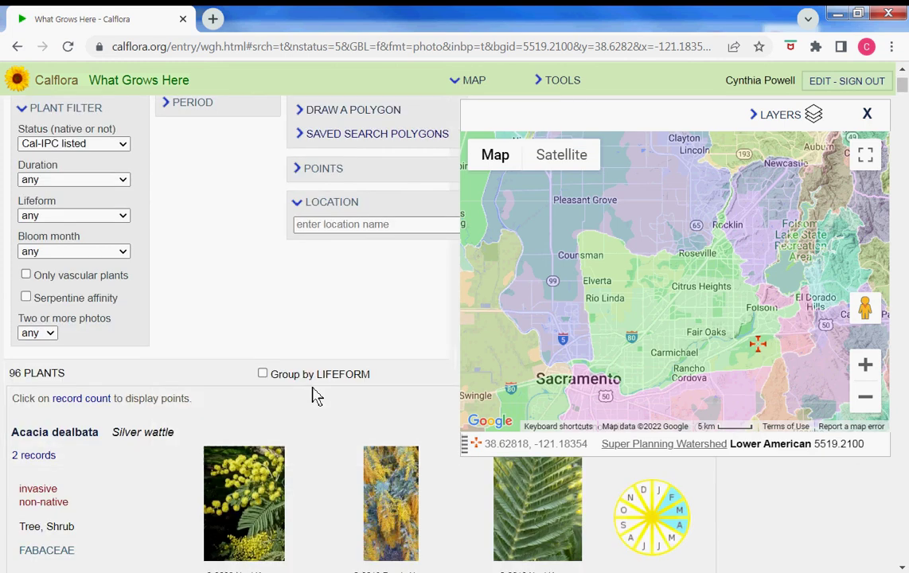
{"action": "scroll", "coordinate": [316, 394], "scroll_direction": "down", "scroll_amount": 2}
{"action": "scroll", "coordinate": [316, 394], "scroll_direction": "up", "scroll_amount": 3}
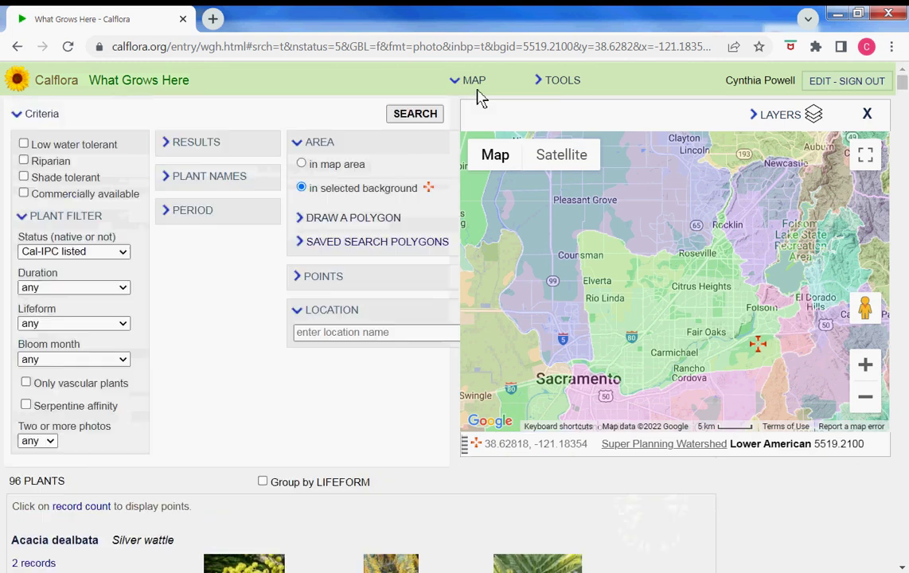
{"action": "left_click", "coordinate": [561, 82]}
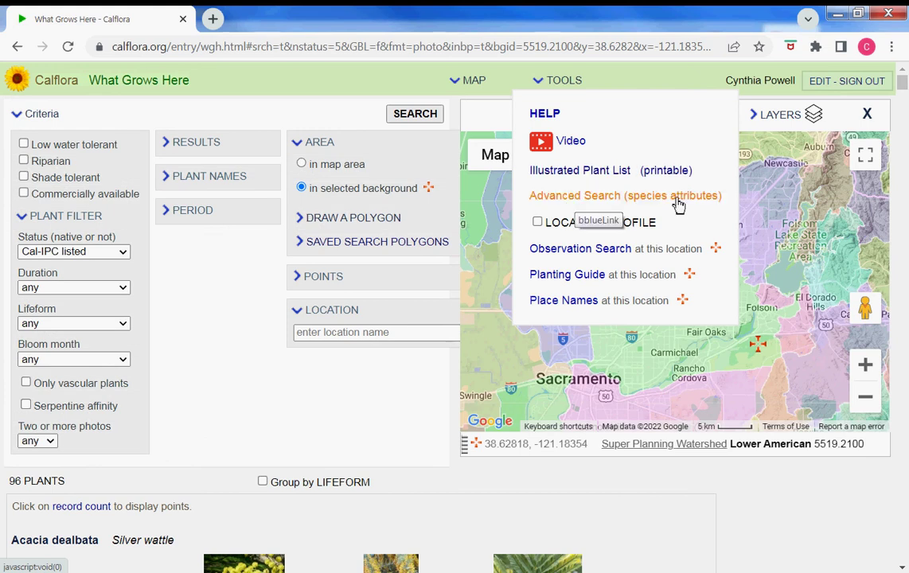
{"action": "left_click", "coordinate": [563, 87]}
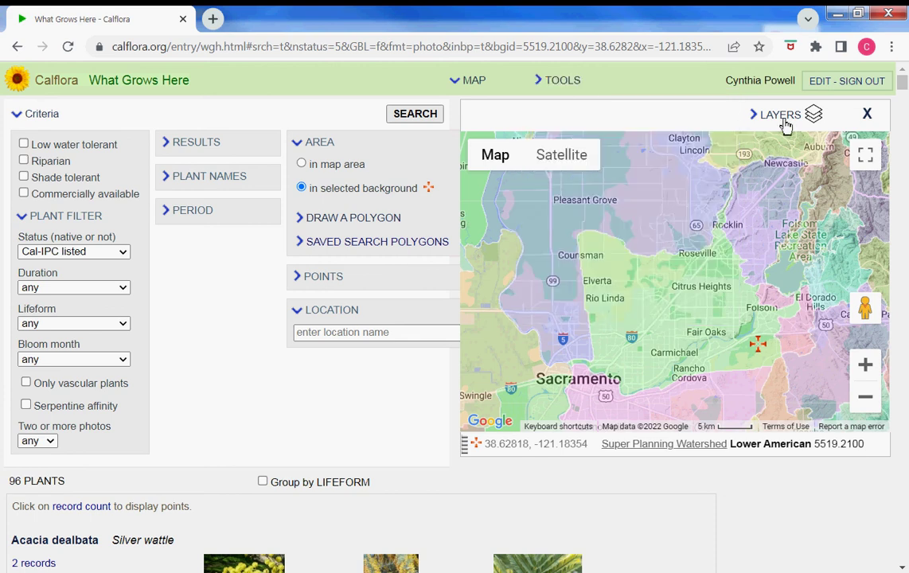
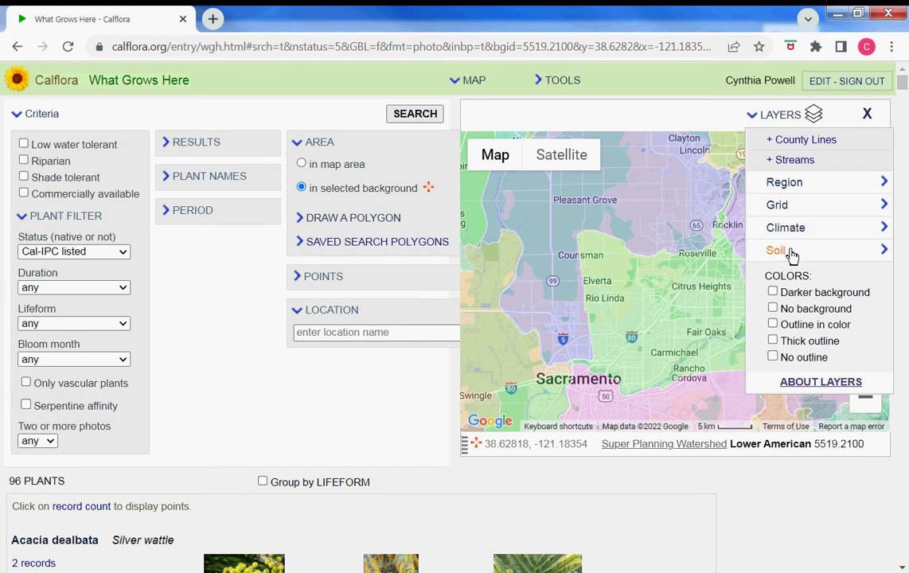
Step: Switch the map's background layer to the soil layer Serpentine Area
{"action": "left_click", "coordinate": [790, 253]}
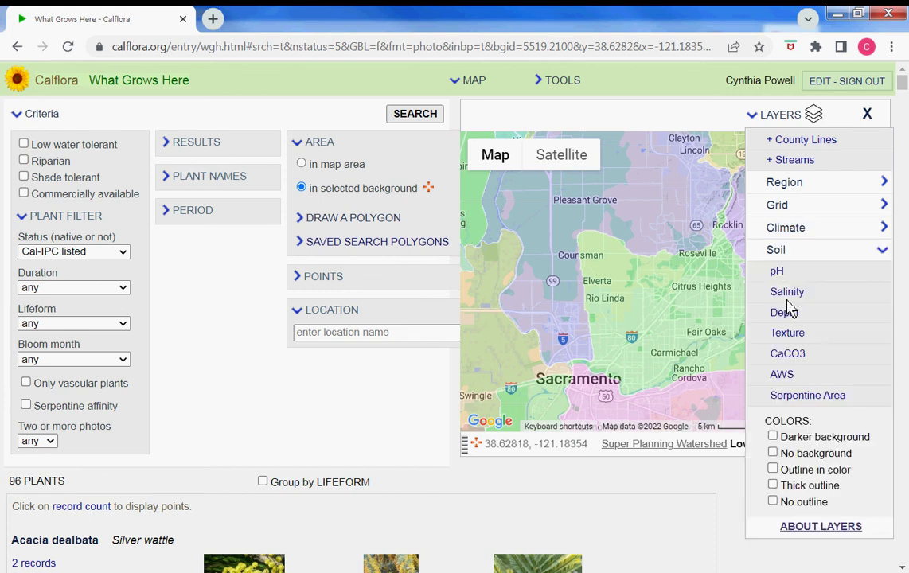
{"action": "left_click", "coordinate": [808, 396]}
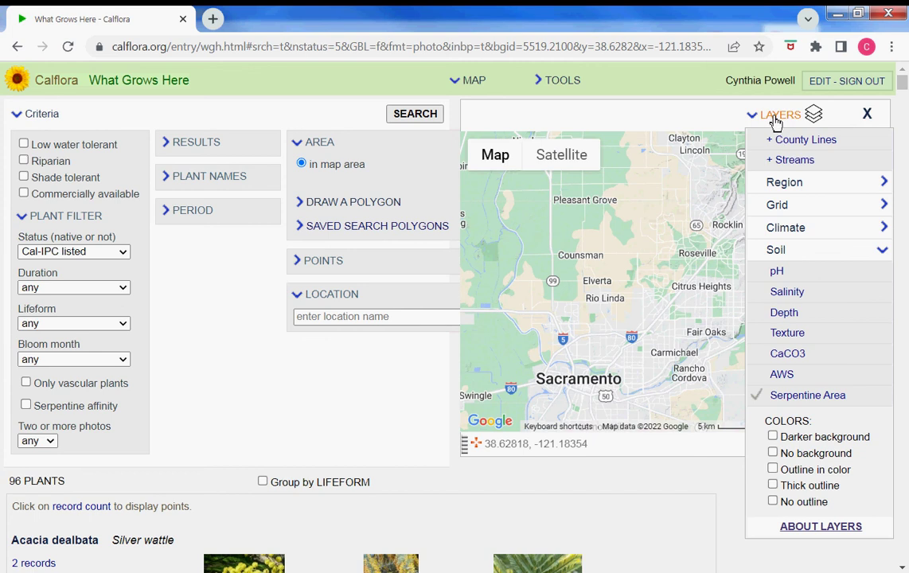
{"action": "left_click", "coordinate": [776, 118]}
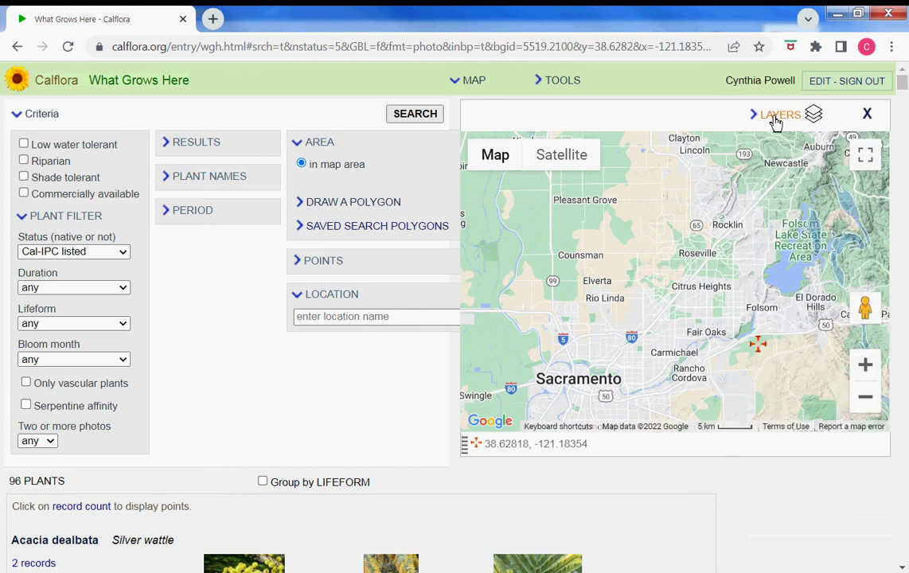
Step: Display the serpentine areas across Northern California with a thick outline in color
{"action": "double_click", "coordinate": [866, 401]}
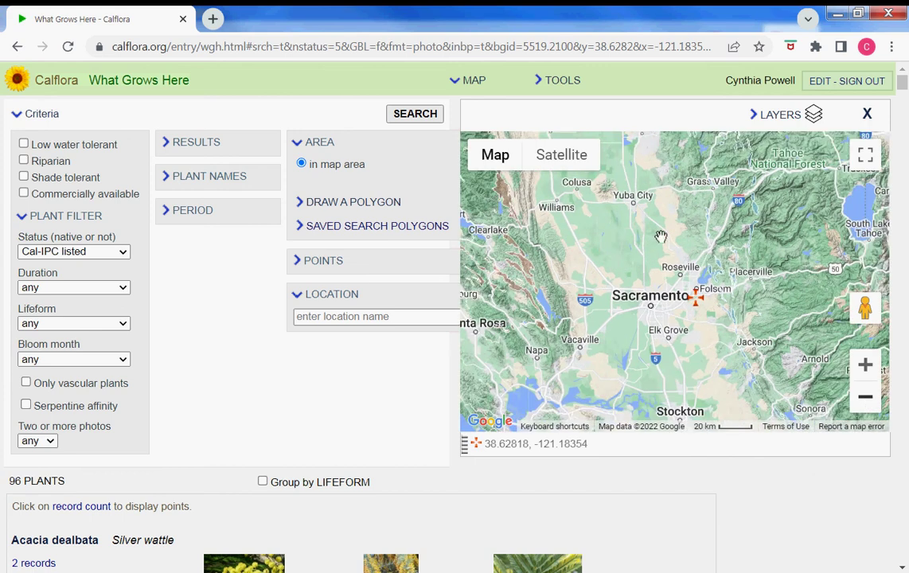
{"action": "left_click_drag", "start_coordinate": [659, 236], "coordinate": [795, 330]}
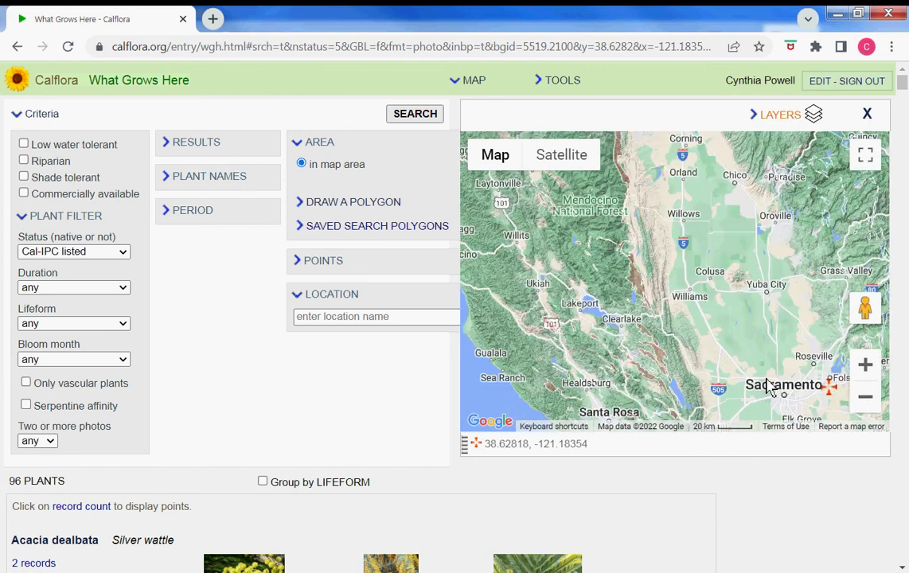
{"action": "left_click", "coordinate": [779, 115]}
{"action": "left_click", "coordinate": [773, 470]}
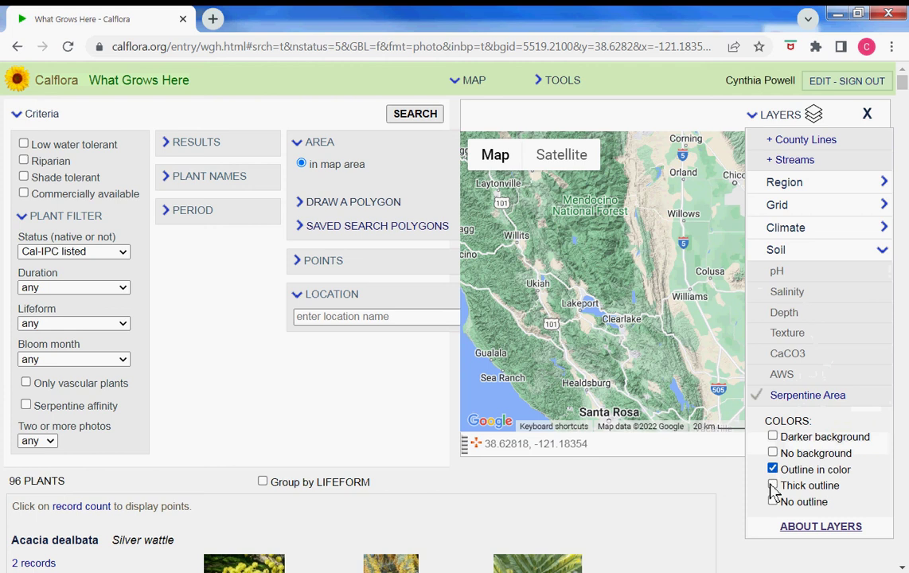
{"action": "left_click", "coordinate": [774, 486]}
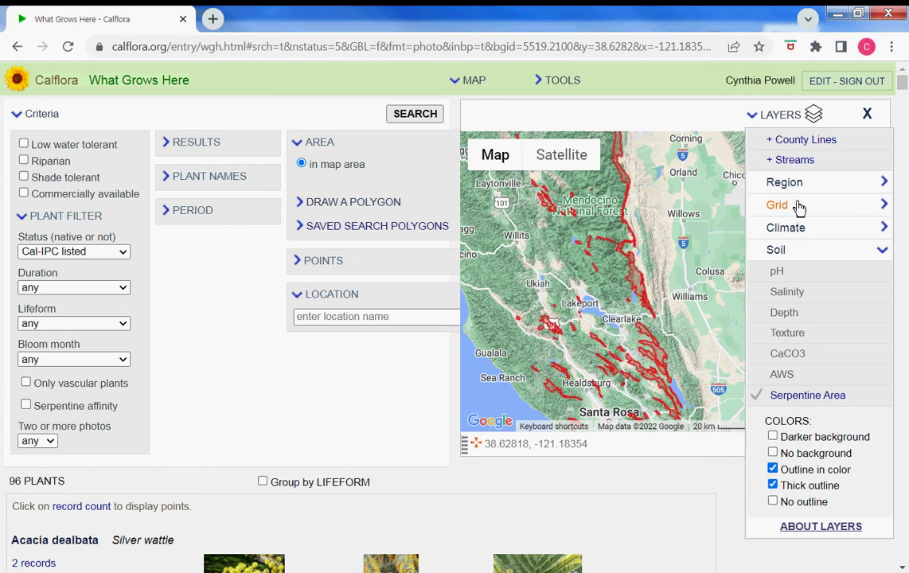
{"action": "left_click", "coordinate": [779, 117]}
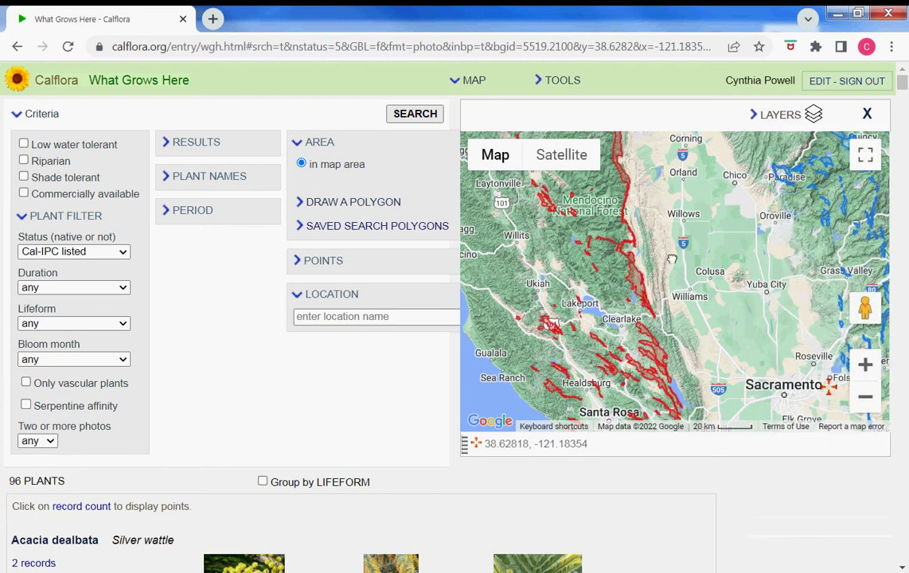
Step: Select the narrow serpentine area just northwest of Hull Mountain in Mendocino National Forest and highlight its unit name
{"action": "left_click_drag", "start_coordinate": [760, 296], "coordinate": [769, 304]}
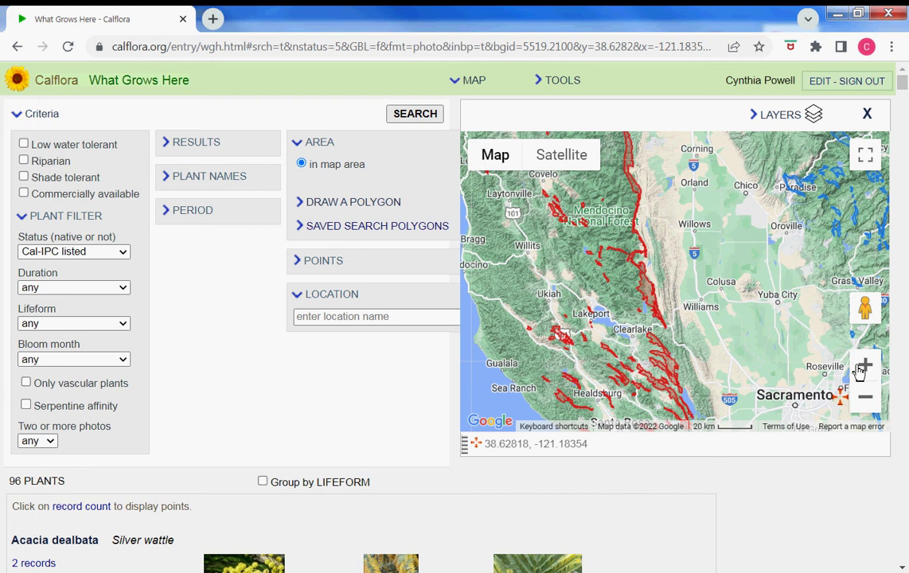
{"action": "scroll", "coordinate": [676, 269], "scroll_direction": "up", "scroll_amount": 1}
{"action": "left_click_drag", "start_coordinate": [613, 230], "coordinate": [756, 321]}
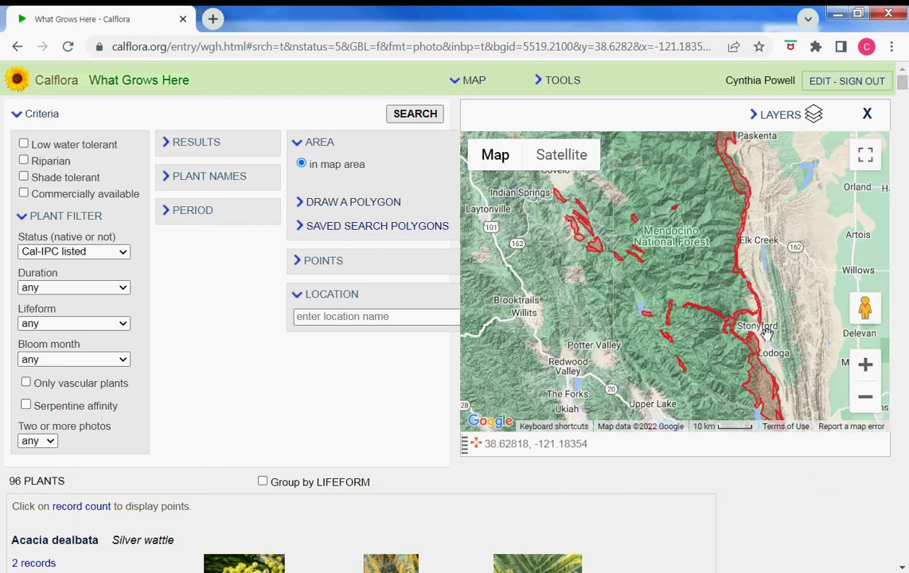
{"action": "left_click", "coordinate": [865, 365]}
{"action": "left_click", "coordinate": [865, 365]}
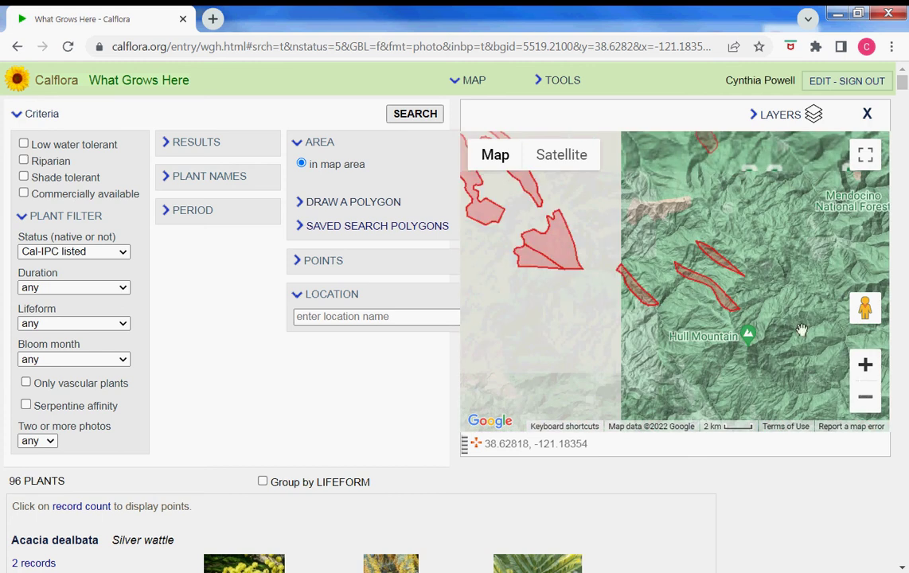
{"action": "left_click", "coordinate": [865, 365]}
{"action": "left_click_drag", "start_coordinate": [752, 306], "coordinate": [686, 305]}
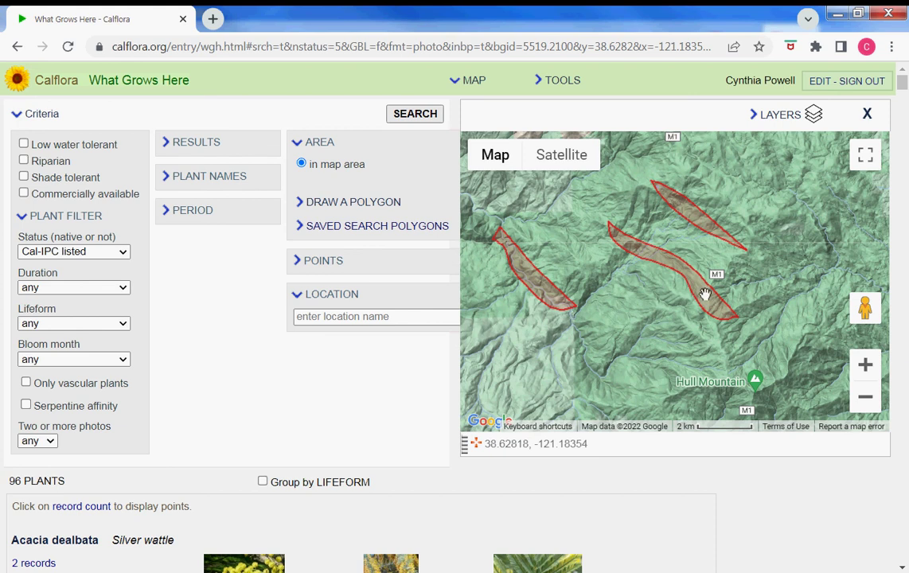
{"action": "left_click", "coordinate": [706, 294]}
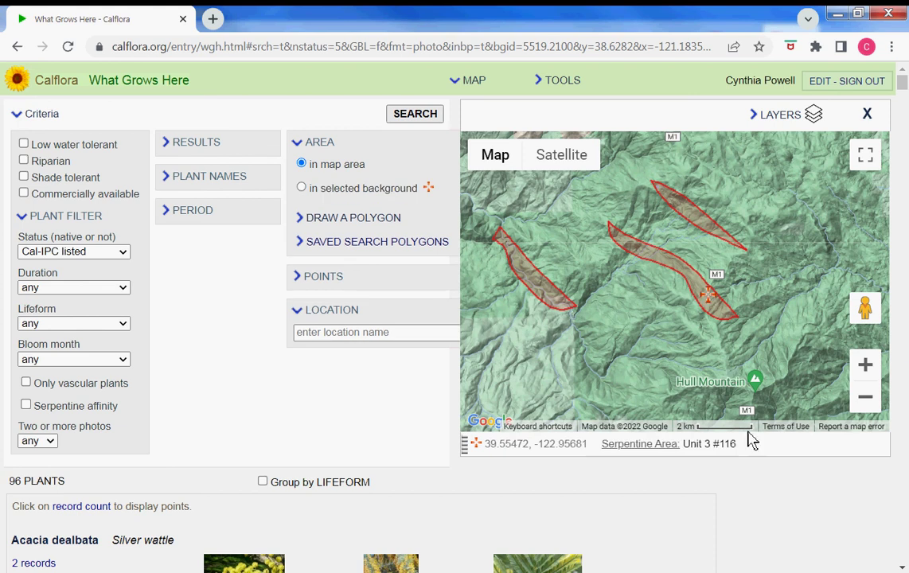
{"action": "left_click_drag", "start_coordinate": [737, 446], "coordinate": [686, 452]}
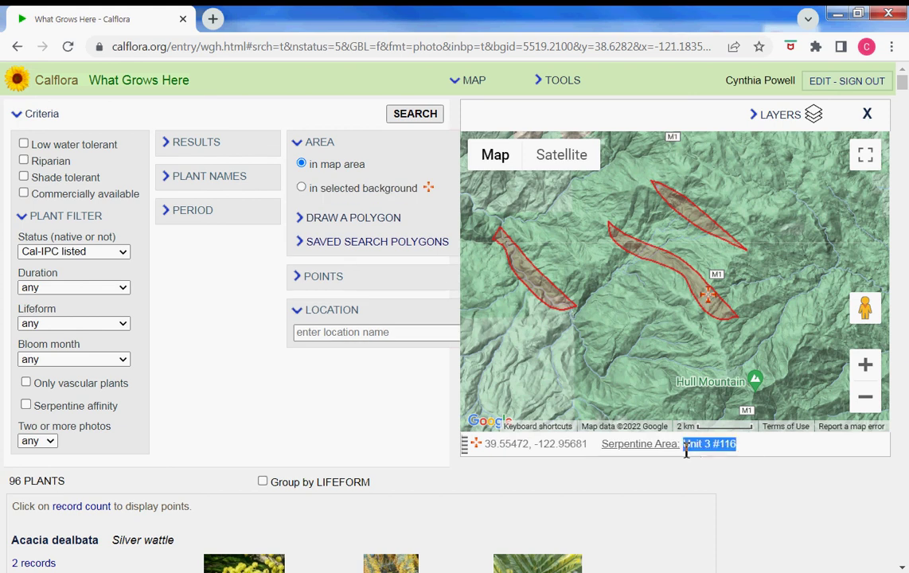
Step: Set the plant filter's status to any and search for plants across the whole map area
{"action": "left_click", "coordinate": [302, 190]}
{"action": "left_click", "coordinate": [302, 164]}
{"action": "left_click", "coordinate": [79, 256]}
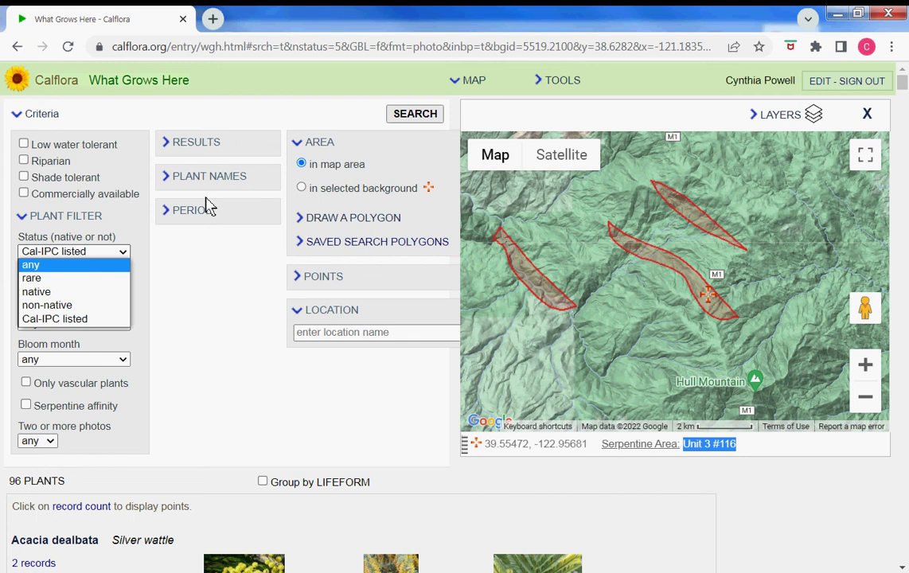
{"action": "key", "text": "Return"}
{"action": "left_click", "coordinate": [410, 122]}
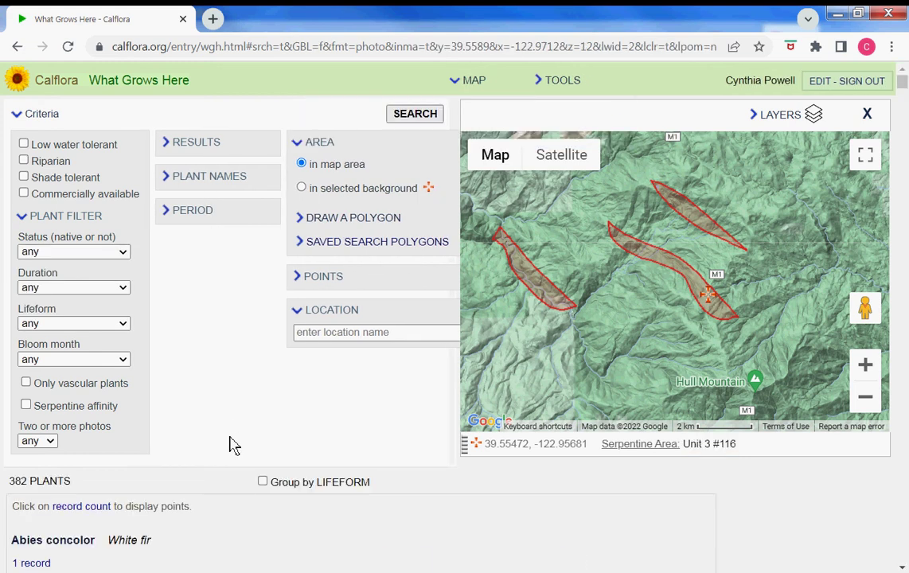
{"action": "scroll", "coordinate": [231, 445], "scroll_direction": "down", "scroll_amount": 3}
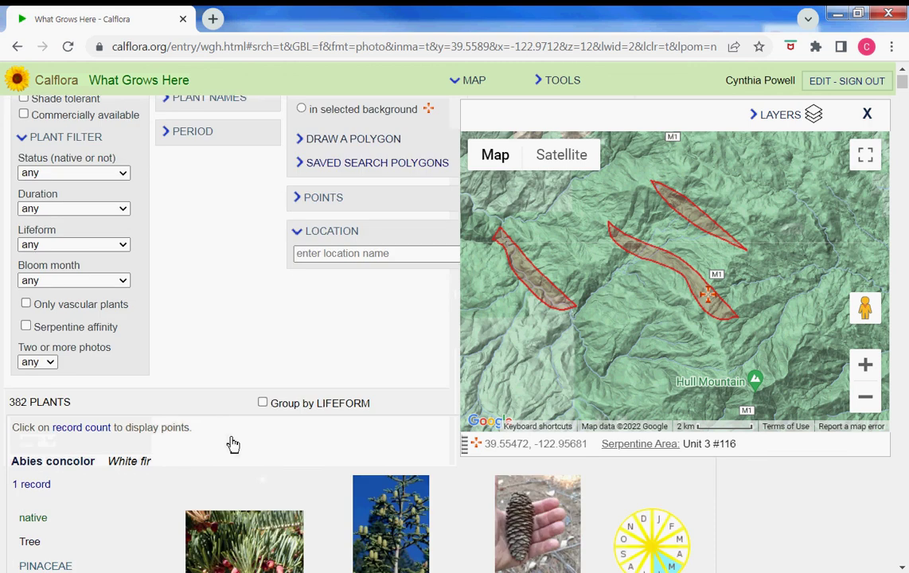
{"action": "scroll", "coordinate": [105, 278], "scroll_direction": "down", "scroll_amount": 1}
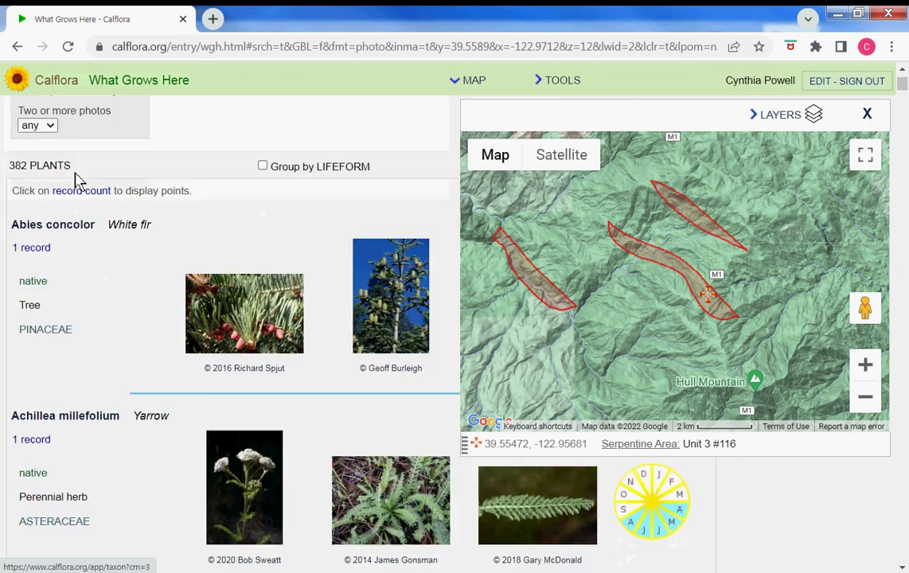
{"action": "triple_click", "coordinate": [10, 169]}
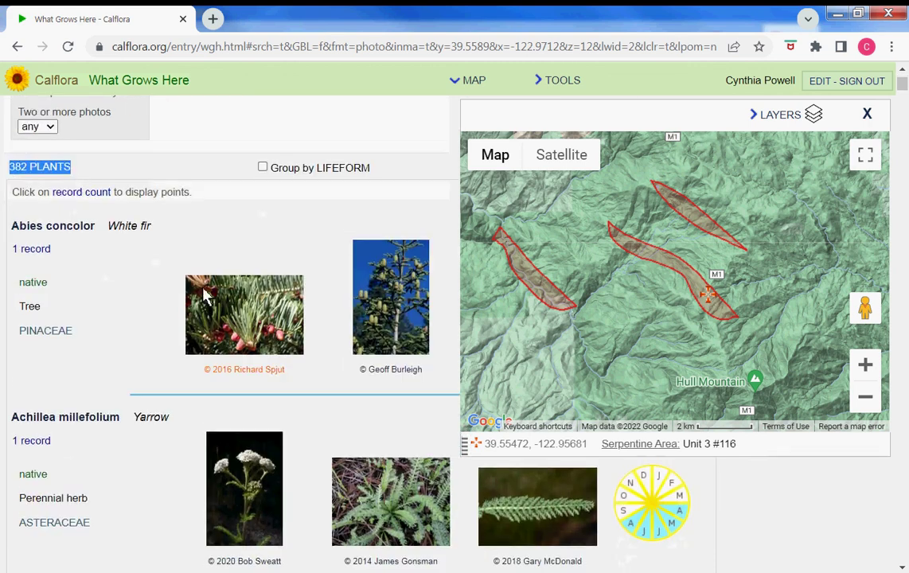
Step: Restrict the search area to the selected background and rerun the plant search
{"action": "scroll", "coordinate": [203, 294], "scroll_direction": "up", "scroll_amount": 4}
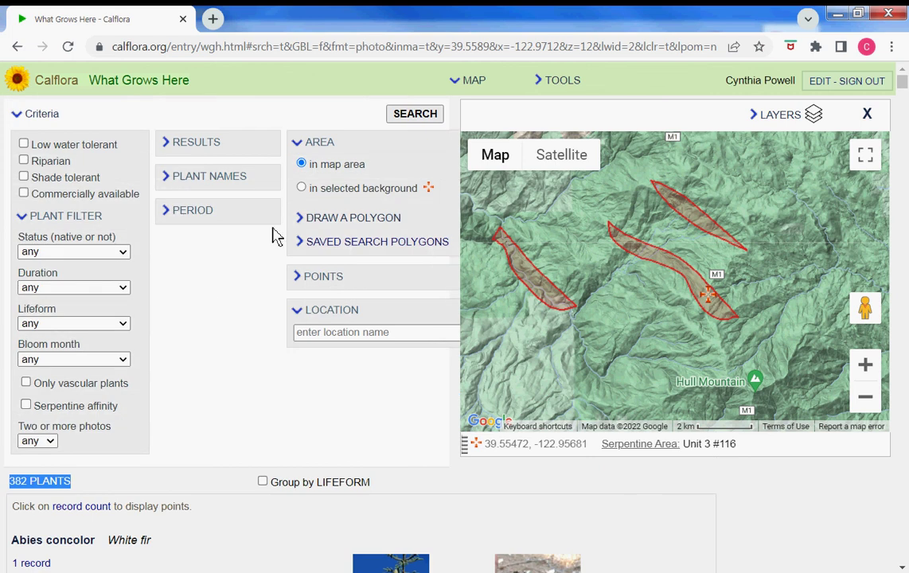
{"action": "left_click", "coordinate": [302, 189]}
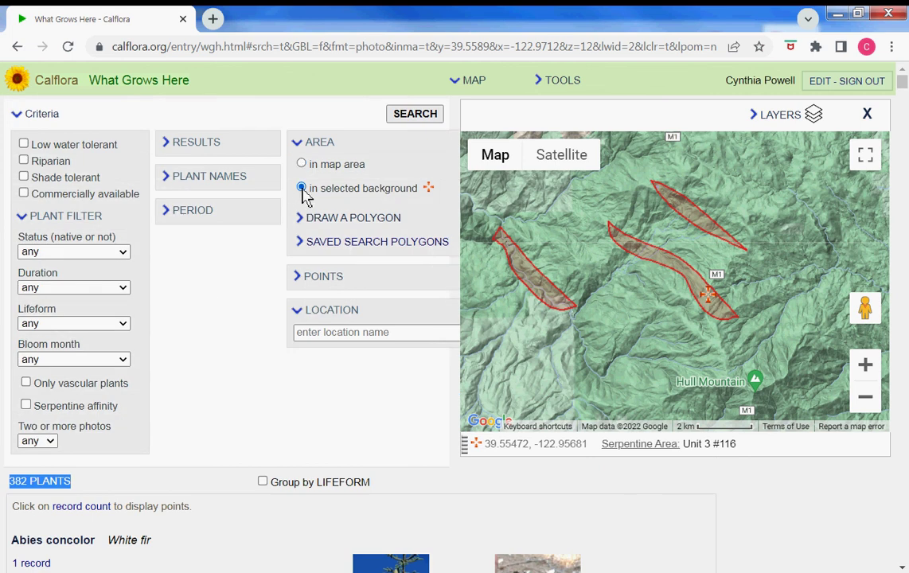
{"action": "left_click", "coordinate": [427, 117]}
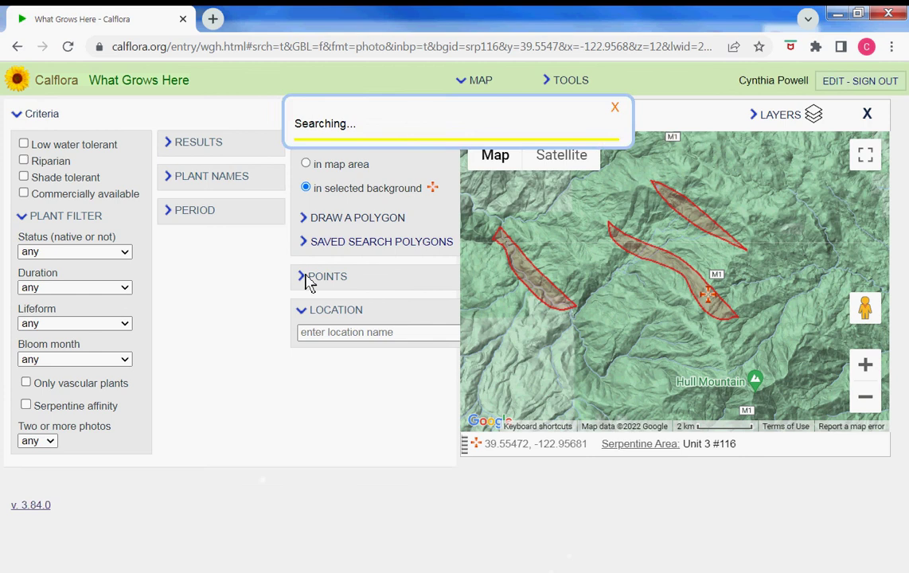
Step: Skim the names, native status and photos of the plants listed for the selected serpentine area
{"action": "scroll", "coordinate": [257, 408], "scroll_direction": "down", "scroll_amount": 1}
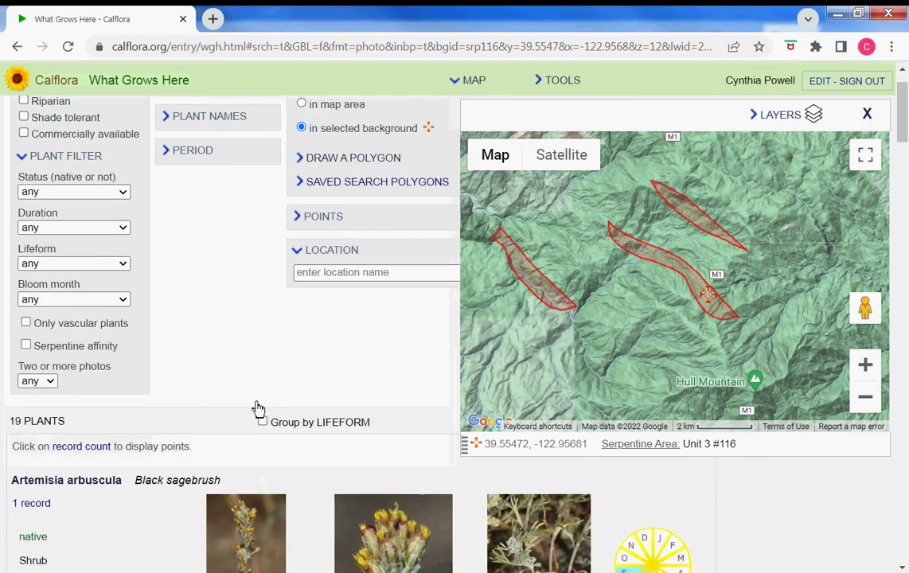
{"action": "scroll", "coordinate": [257, 408], "scroll_direction": "down", "scroll_amount": 3}
{"action": "scroll", "coordinate": [257, 408], "scroll_direction": "down", "scroll_amount": 2}
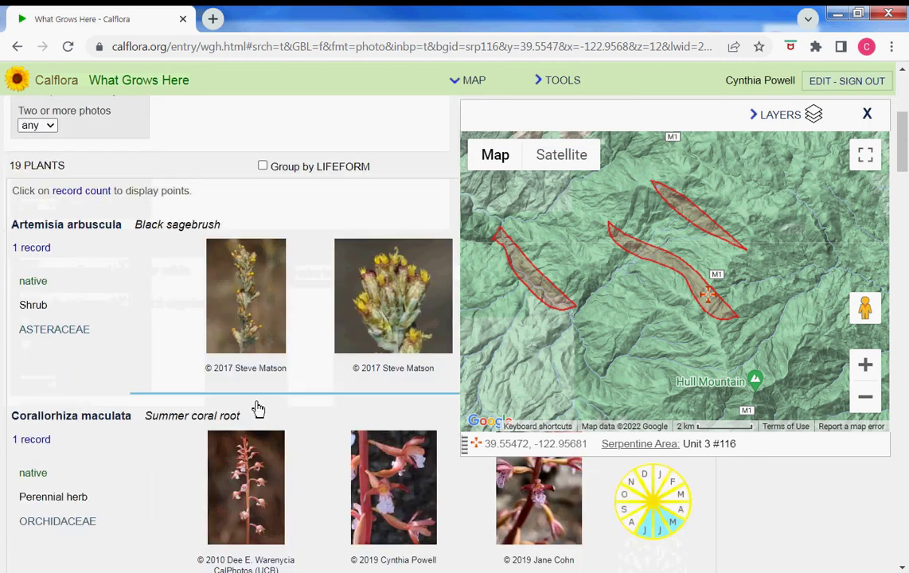
{"action": "scroll", "coordinate": [257, 408], "scroll_direction": "down", "scroll_amount": 1}
{"action": "scroll", "coordinate": [257, 408], "scroll_direction": "down", "scroll_amount": 2}
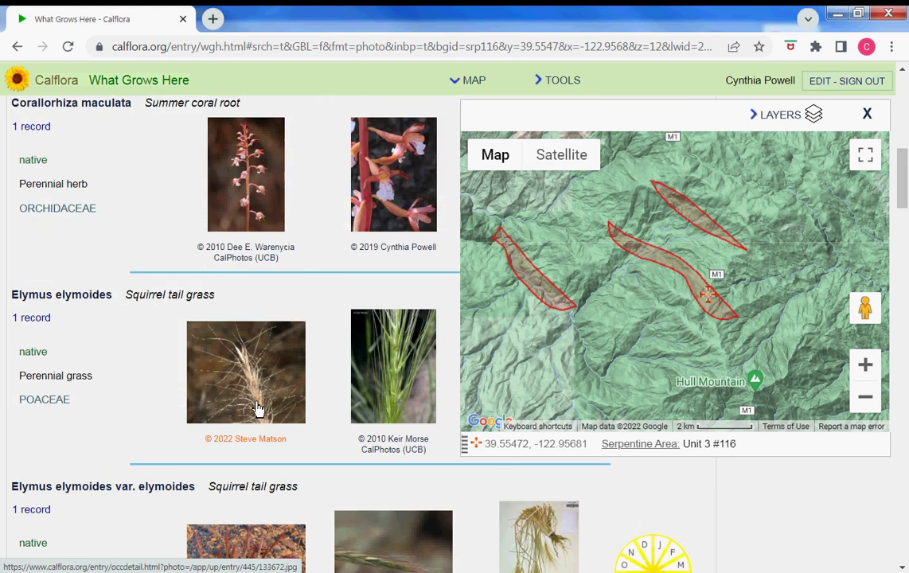
{"action": "scroll", "coordinate": [257, 409], "scroll_direction": "down", "scroll_amount": 1}
{"action": "scroll", "coordinate": [257, 409], "scroll_direction": "down", "scroll_amount": 2}
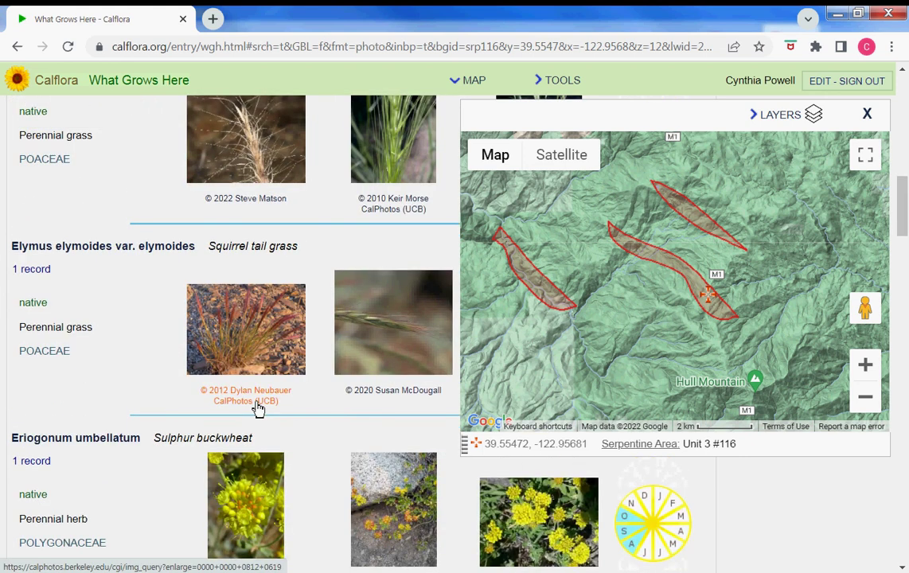
{"action": "scroll", "coordinate": [257, 408], "scroll_direction": "down", "scroll_amount": 2}
{"action": "scroll", "coordinate": [257, 408], "scroll_direction": "down", "scroll_amount": 4}
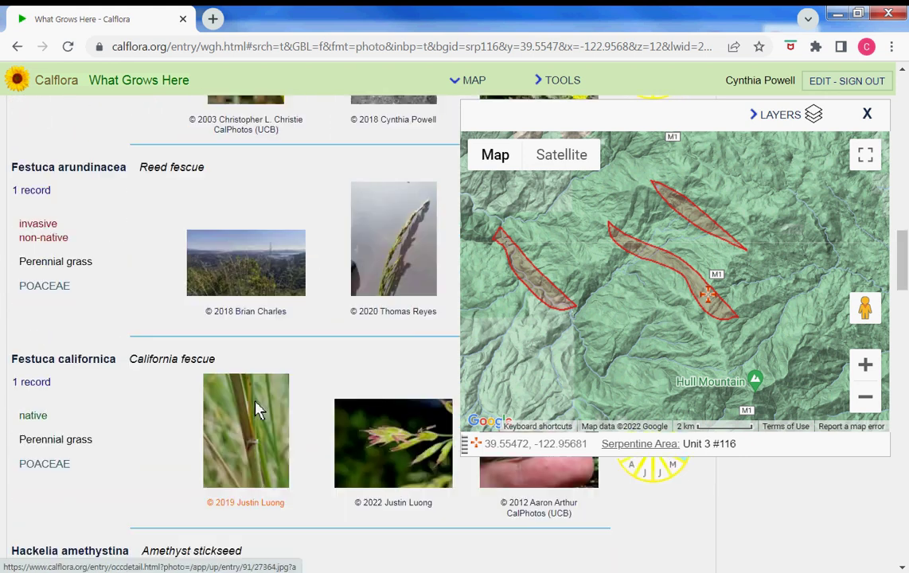
{"action": "scroll", "coordinate": [257, 408], "scroll_direction": "up", "scroll_amount": 5}
{"action": "scroll", "coordinate": [257, 408], "scroll_direction": "up", "scroll_amount": 3}
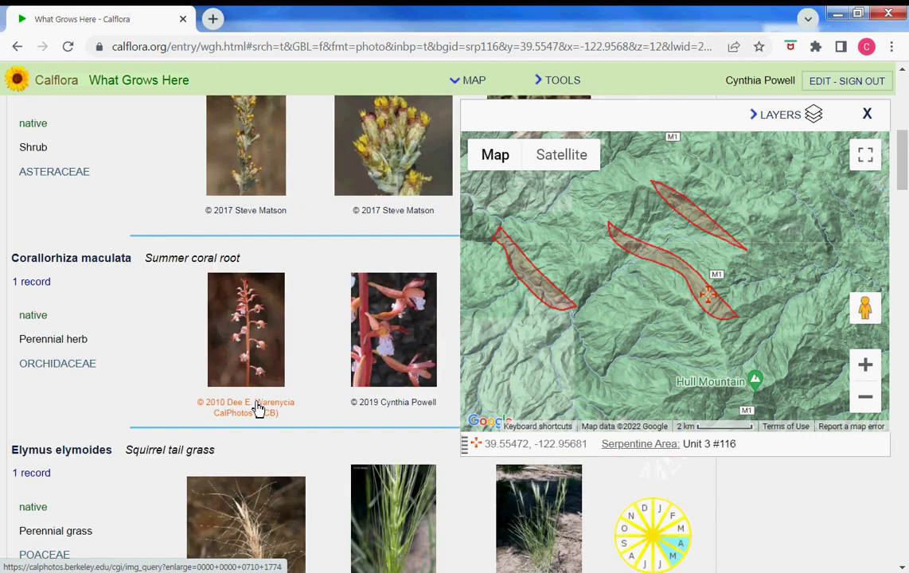
{"action": "scroll", "coordinate": [257, 408], "scroll_direction": "up", "scroll_amount": 10}
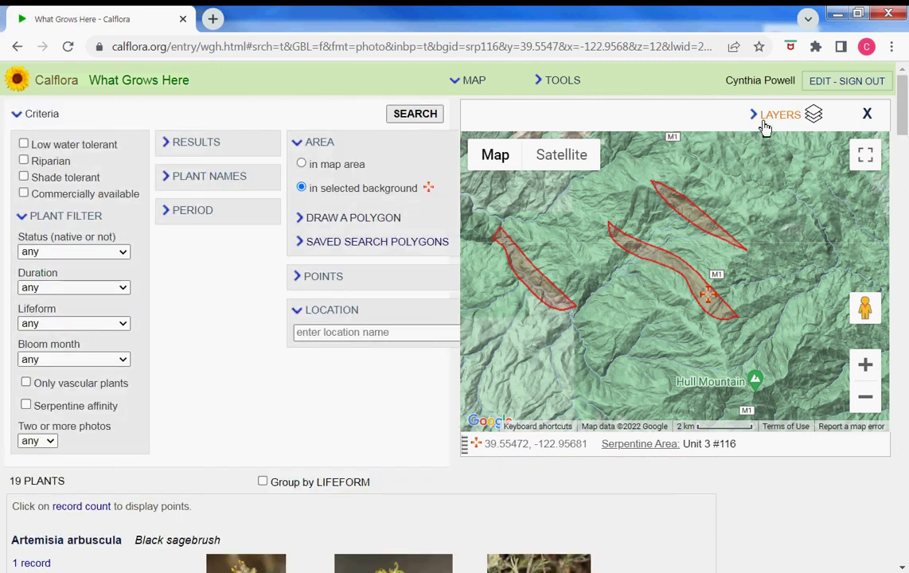
Step: Go to the calflora.org home page, open the Contact Calflora page and enlarge its text
{"action": "left_click", "coordinate": [439, 49]}
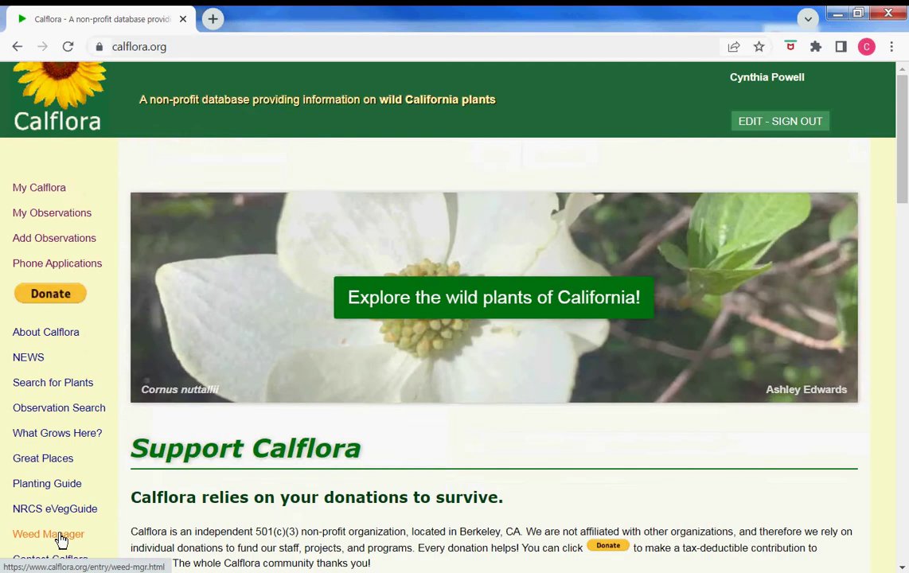
{"action": "scroll", "coordinate": [62, 538], "scroll_direction": "down", "scroll_amount": 1}
{"action": "scroll", "coordinate": [62, 488], "scroll_direction": "down", "scroll_amount": 1}
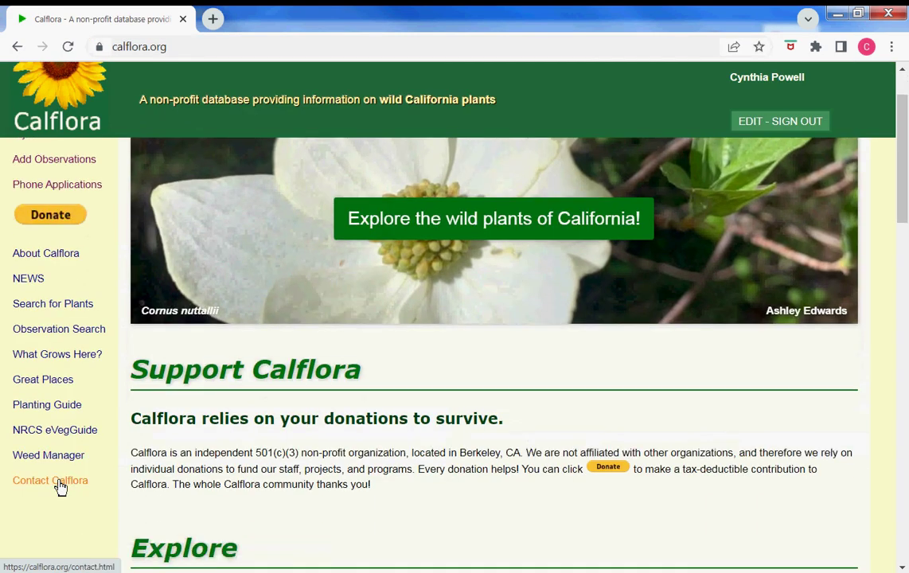
{"action": "left_click", "coordinate": [51, 481]}
{"action": "key", "text": "ctrl+plus"}
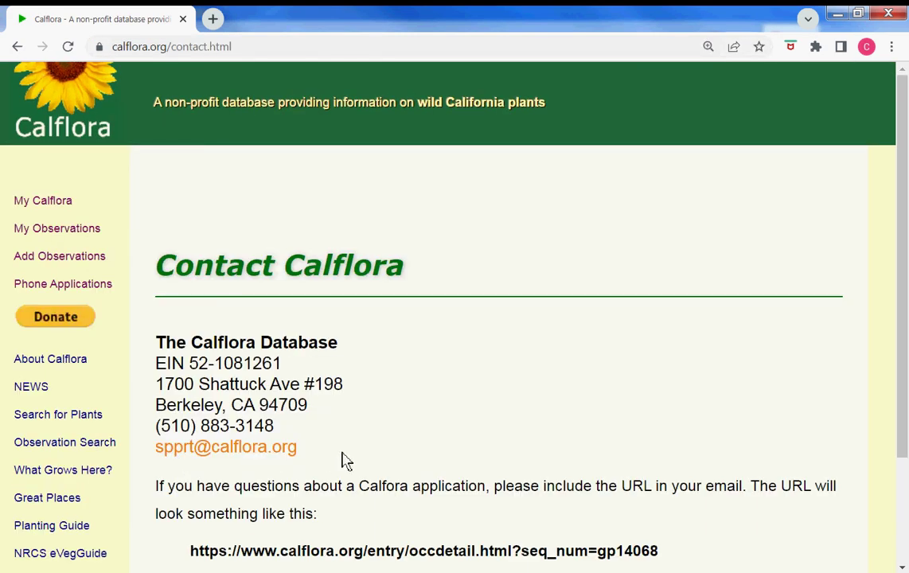